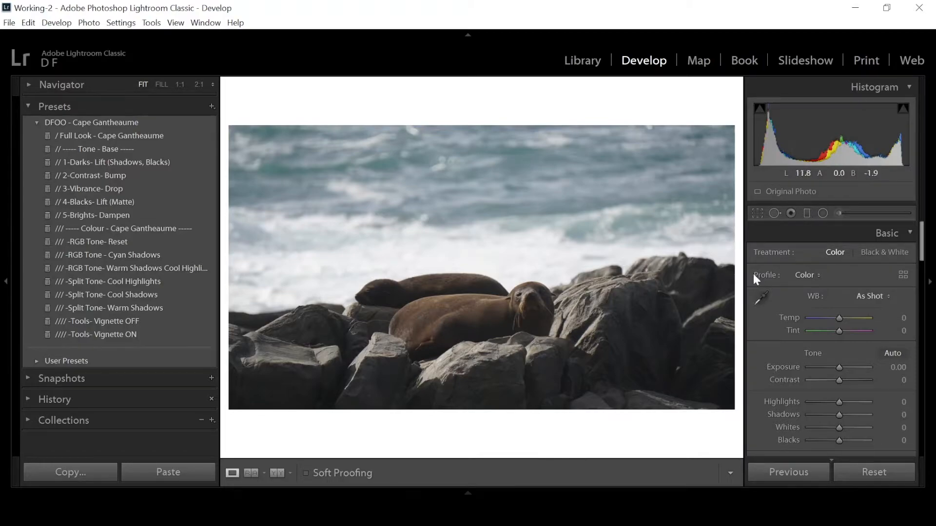
Try the Black & White treatment, return to Color, and apply the Full Look - Cape Gantheaume preset.
left_click(867, 252)
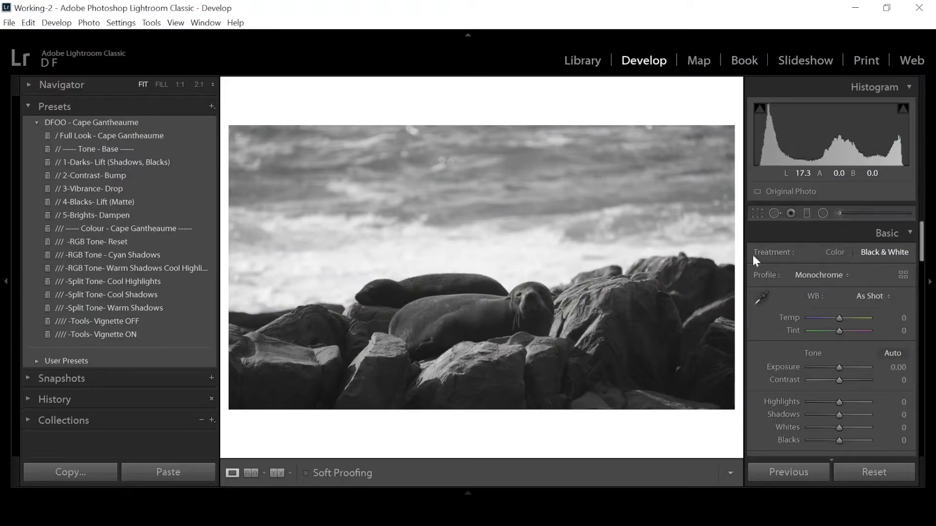
left_click(835, 252)
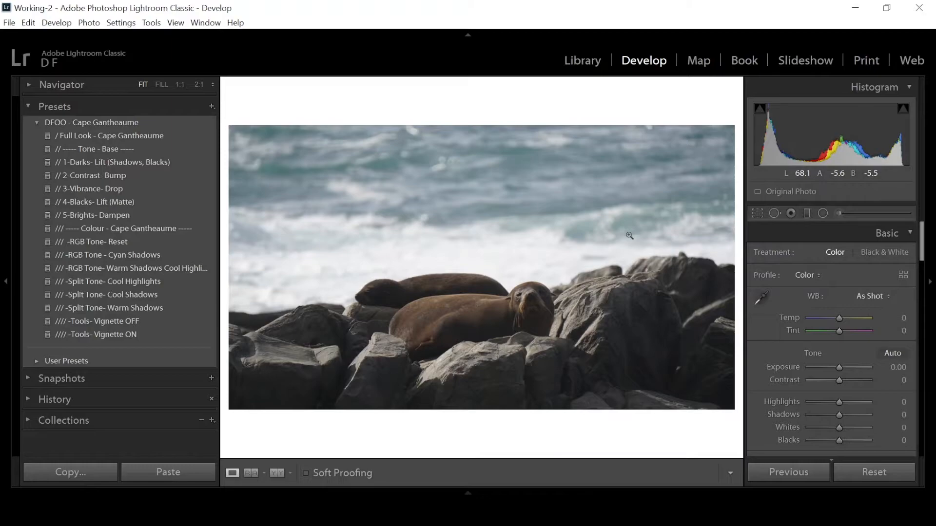
left_click(179, 135)
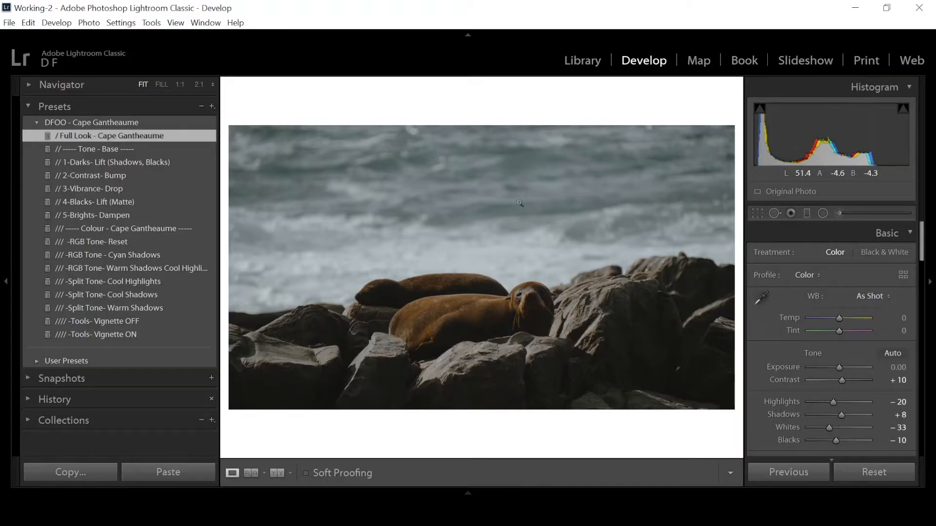
Reset the photo's develop settings and apply the Tone - Base and Colour - Cape Gantheaume presets.
left_click(852, 471)
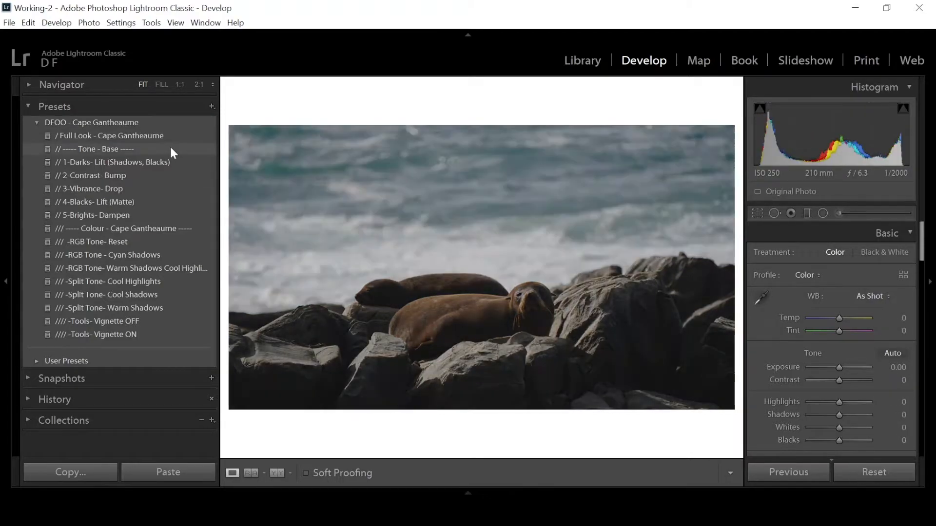
left_click(169, 149)
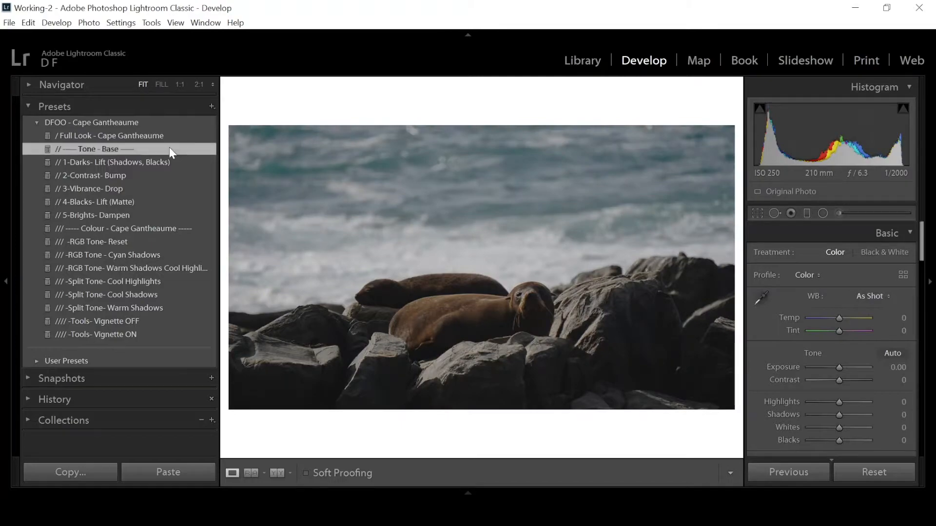
left_click(151, 229)
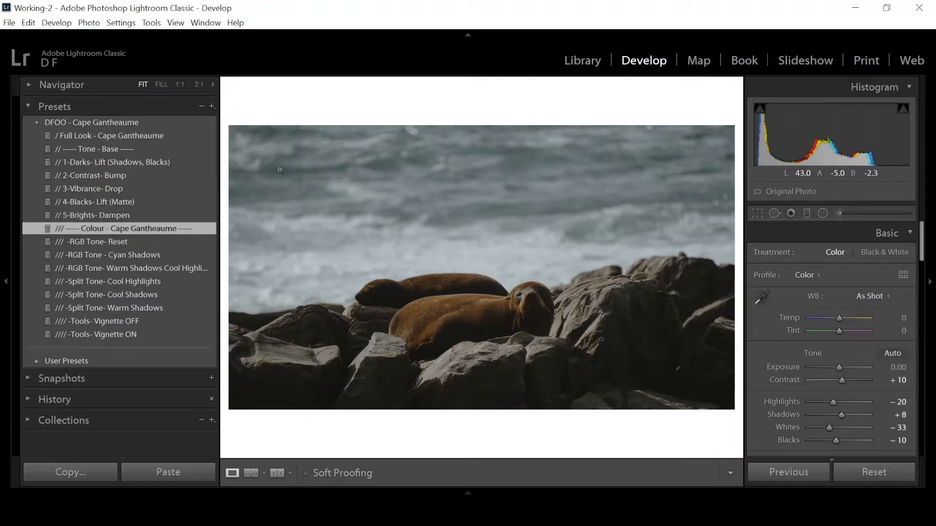
Start a new develop preset, including Basic Tone without Exposure, plus Clarity and Dehaze.
left_click(211, 107)
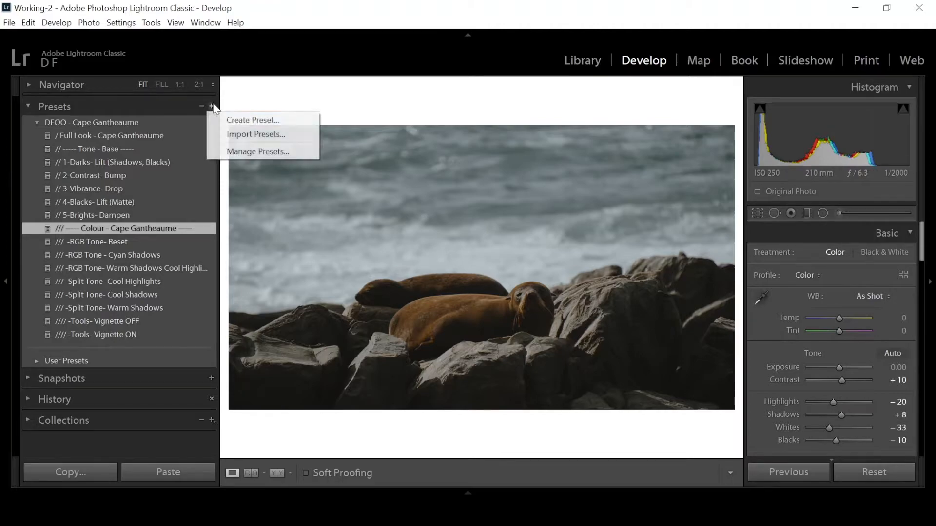
left_click(239, 121)
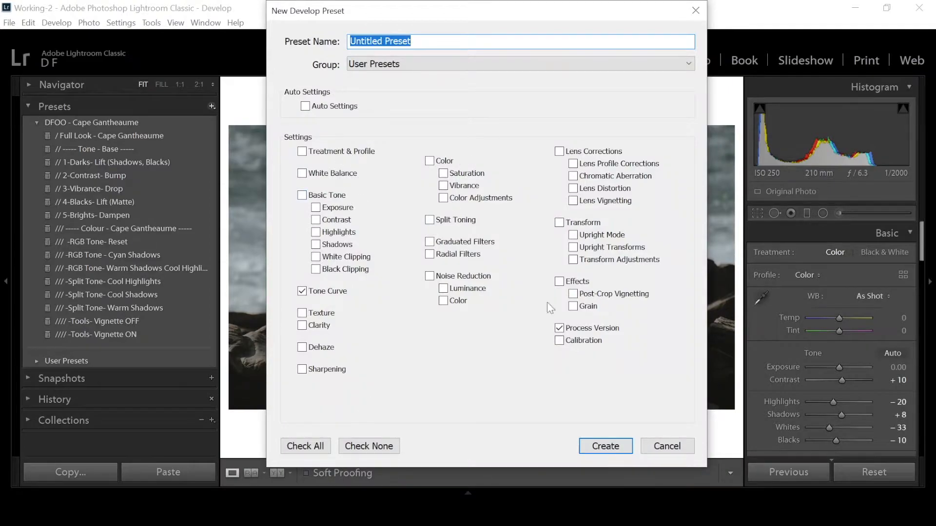
left_click(312, 195)
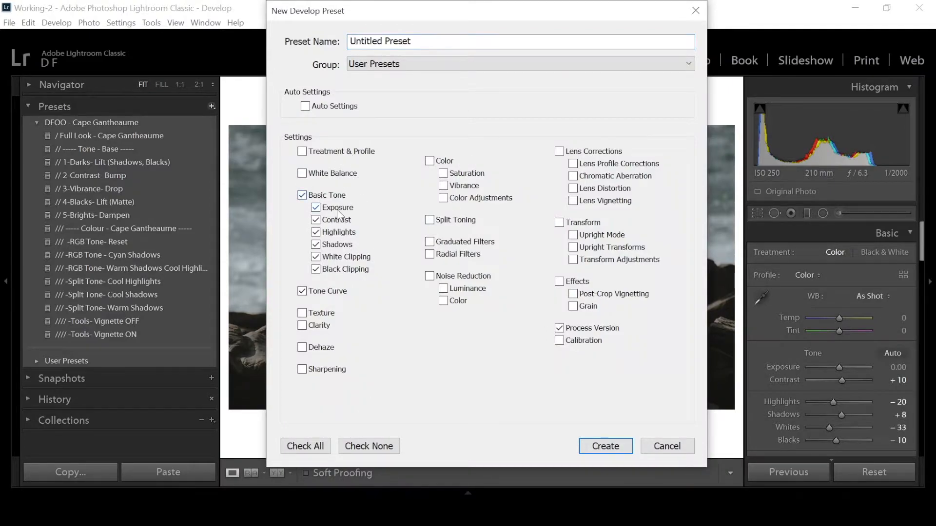
left_click(338, 211)
left_click(324, 326)
left_click(322, 349)
Clear all settings in the new preset and include Color, Split Toning and Calibration instead.
left_click(392, 446)
left_click(441, 161)
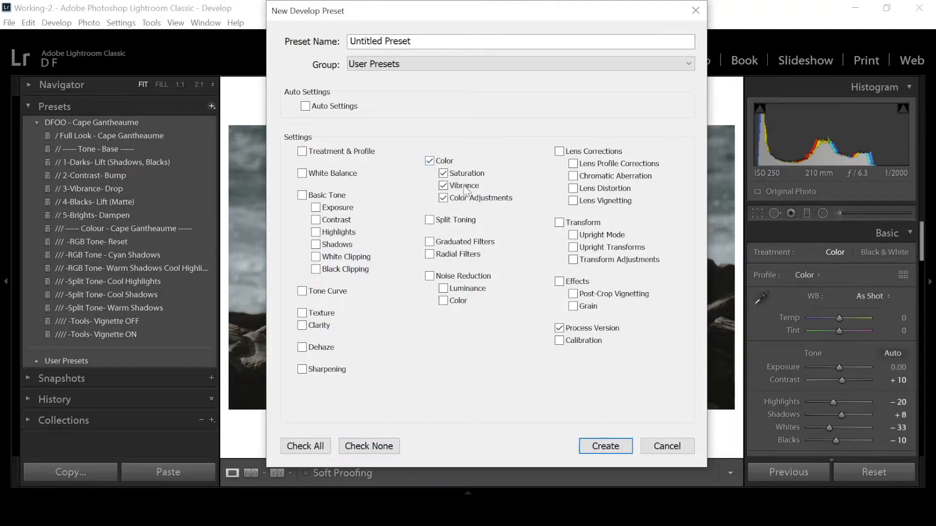
left_click(460, 221)
left_click(568, 341)
Include only the Saturation and Vibrance color settings in the new preset, and discard it without creating it.
left_click(369, 446)
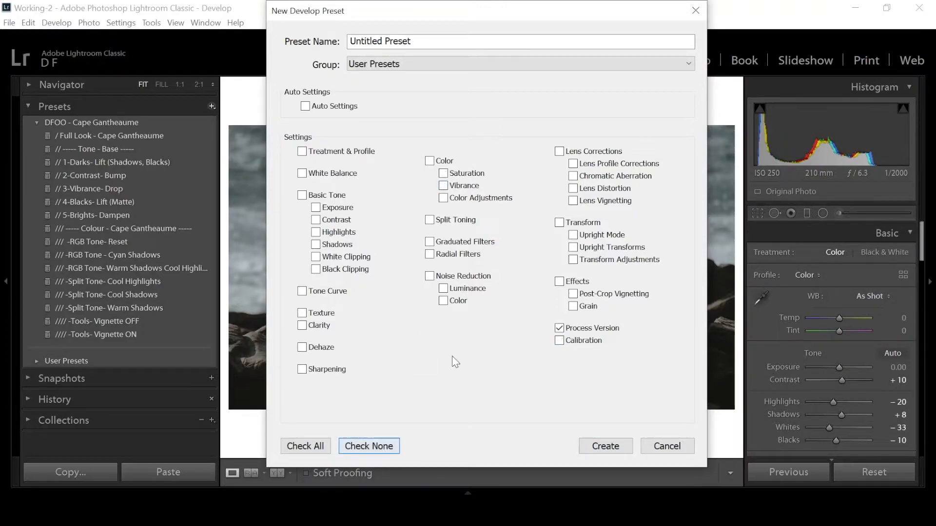
left_click(481, 177)
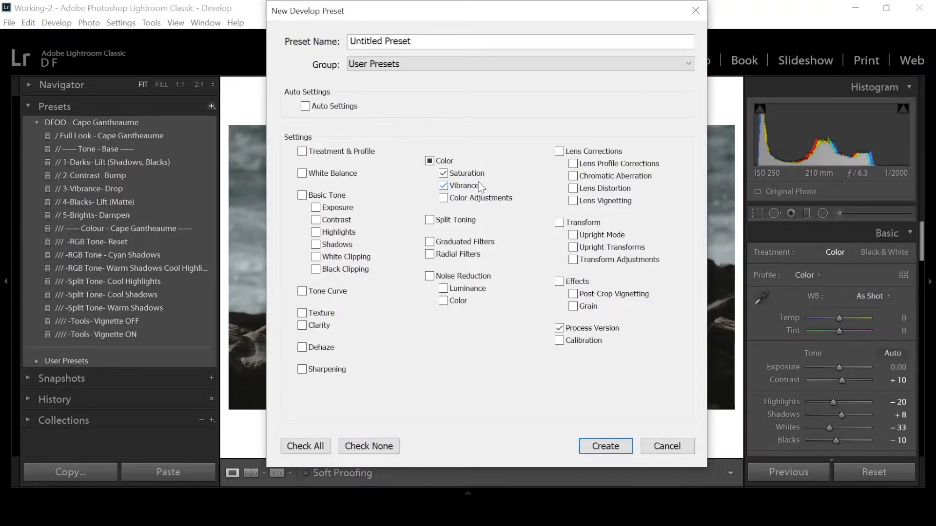
left_click(380, 446)
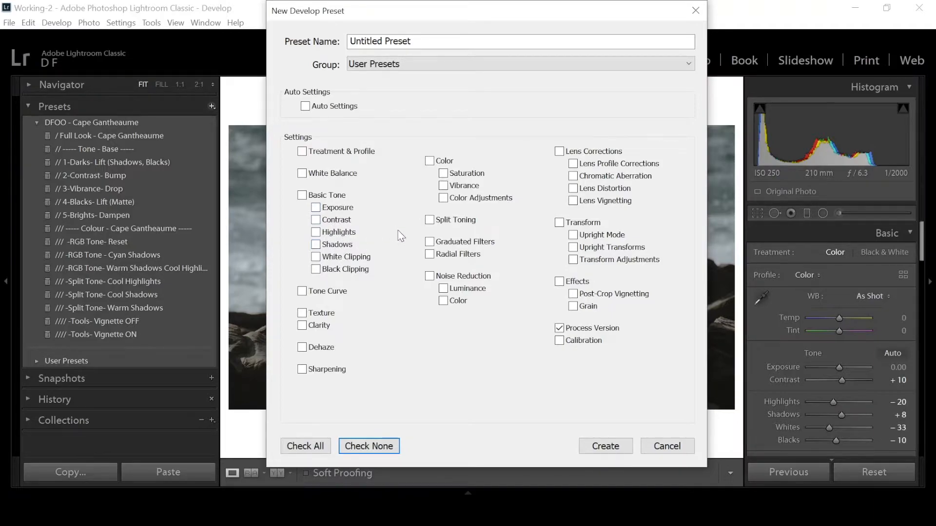
key("Escape")
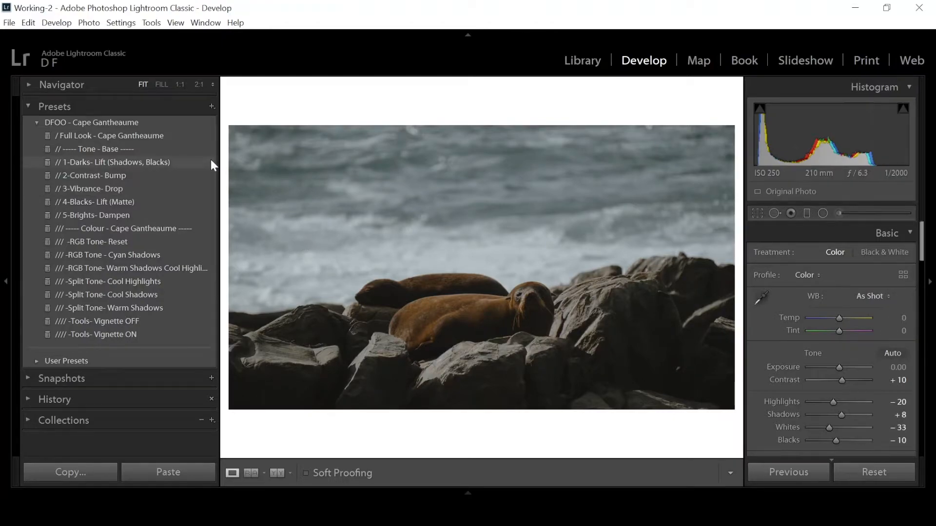
Apply the presets 1-Darks- Lift (Shadows, Blacks), 2-Contrast- Bump, 4-Blacks- Lift (Matte) and 5-Brights- Dampen to the photo.
left_click(174, 162)
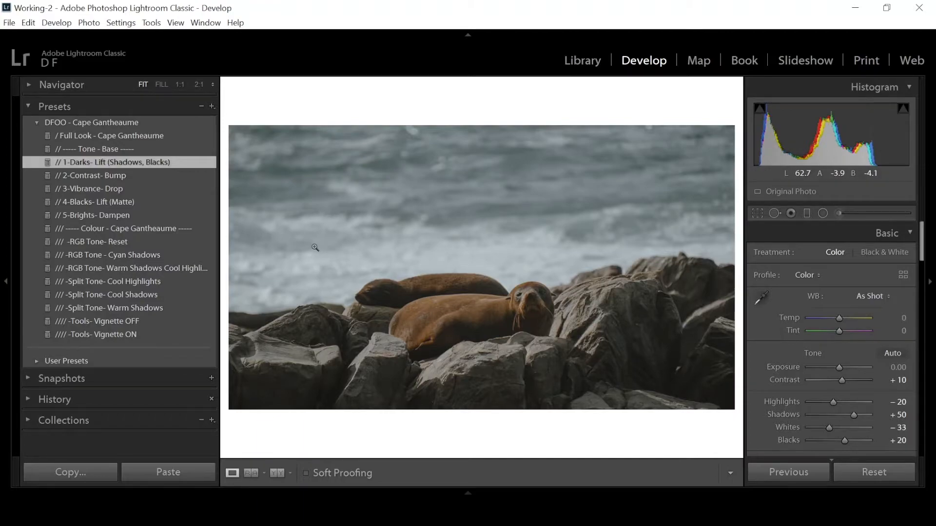
left_click(191, 177)
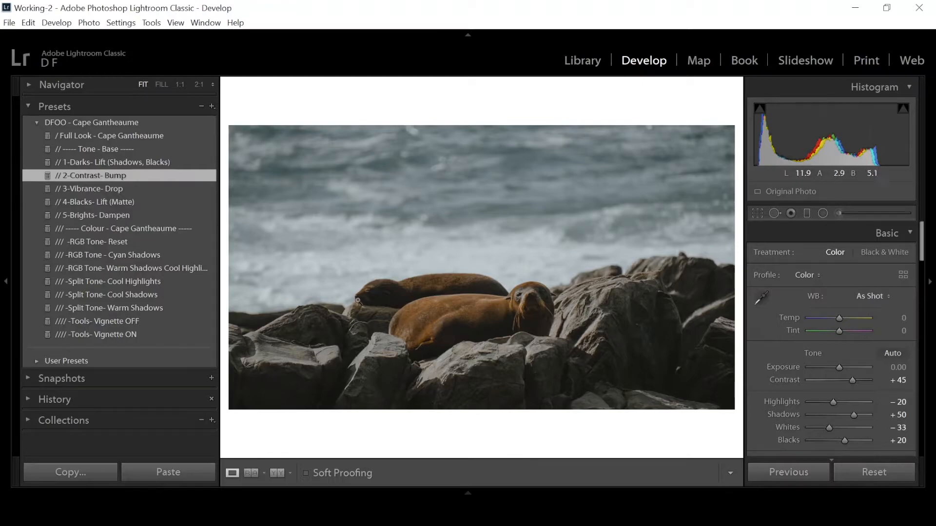
left_click(126, 203)
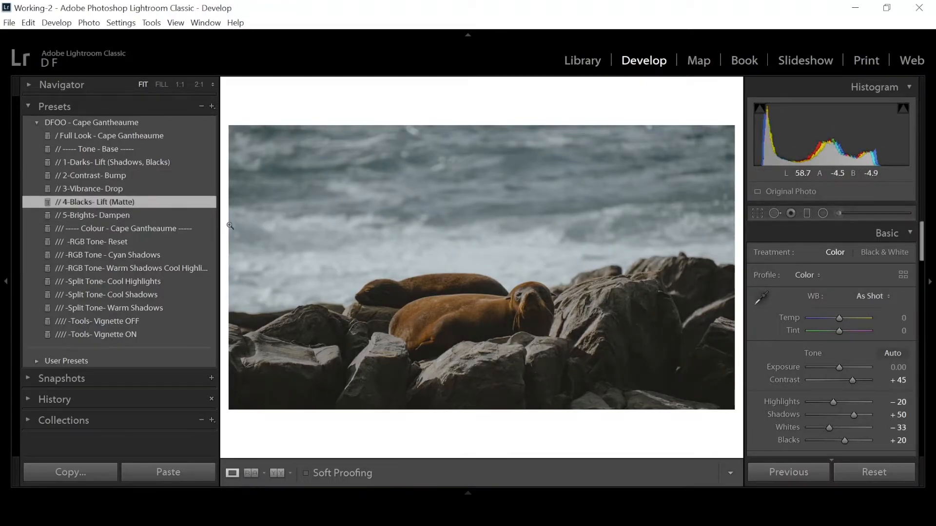
left_click(155, 217)
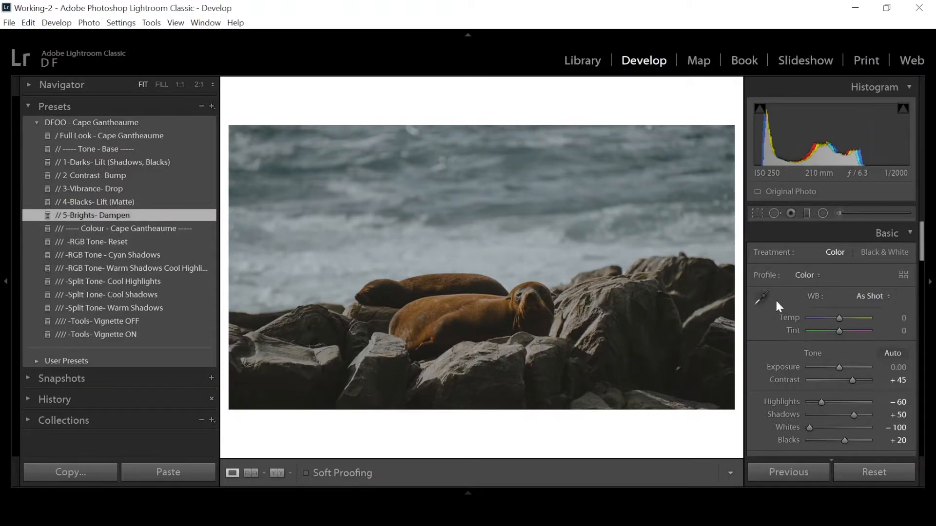
Set the tone curve regions to Highlights -51, Lights +24, Darks +15 and Shadows +26.
scroll(846, 308, "down", 5)
scroll(847, 308, "up", 6)
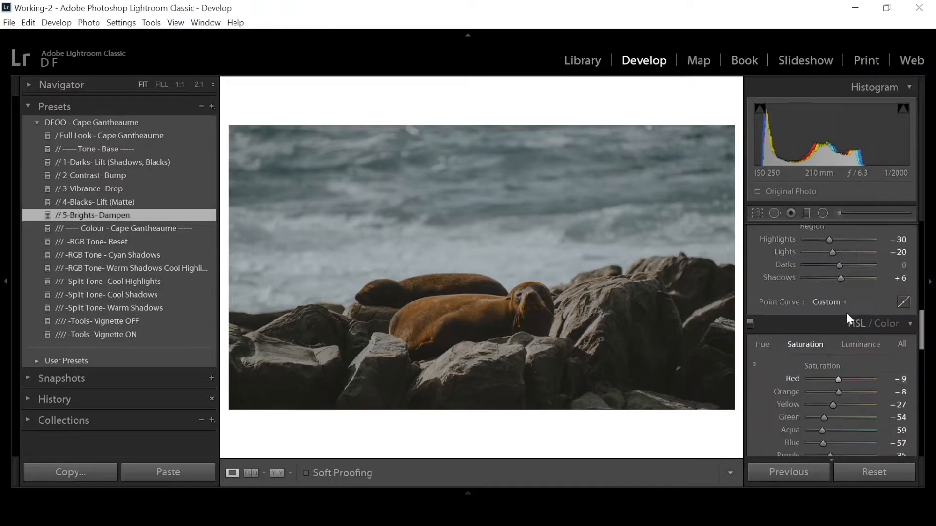
mouse_move(839, 329)
left_mouse_down()
mouse_move(850, 345)
mouse_move(841, 315)
mouse_move(850, 324)
left_mouse_up()
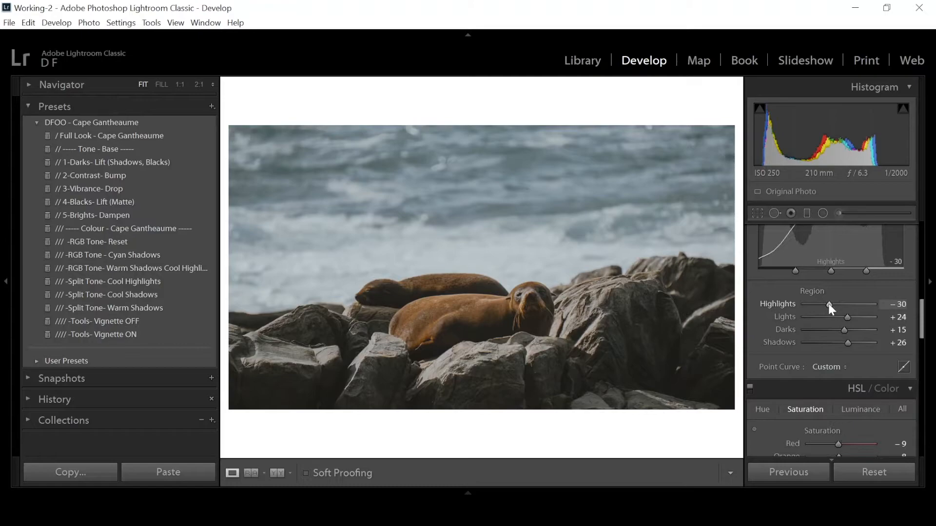
left_click_drag(828, 305, 821, 303)
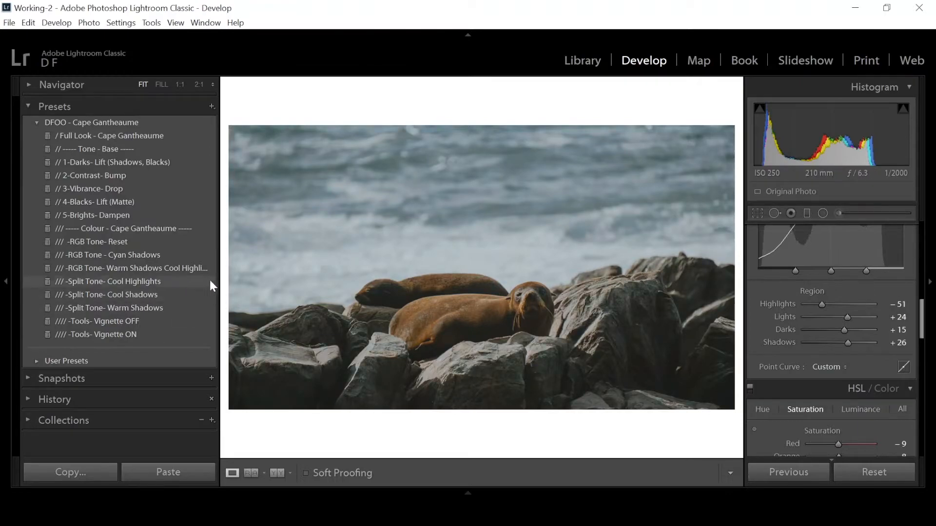
Try the Split Tone- Cool Shadows preset and a split toning shadow saturation of 44, undoing each.
left_click(148, 297)
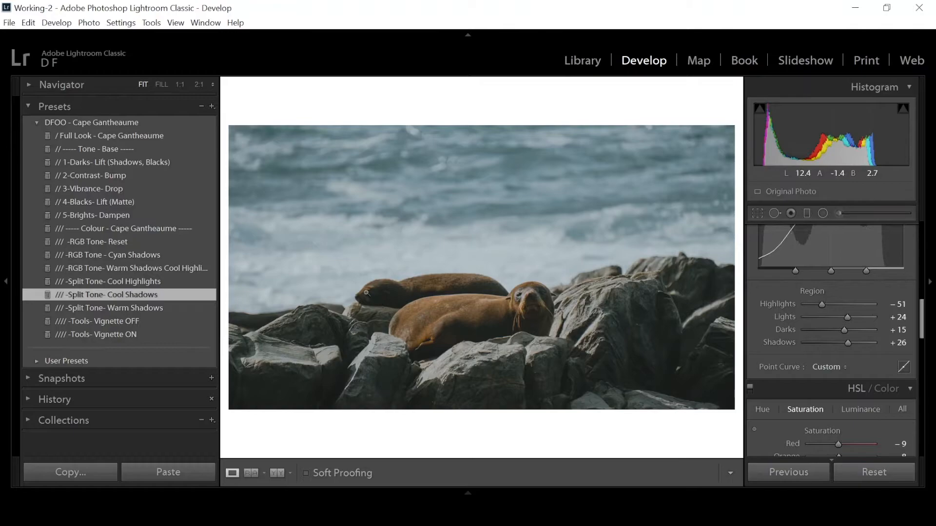
key("ctrl+z")
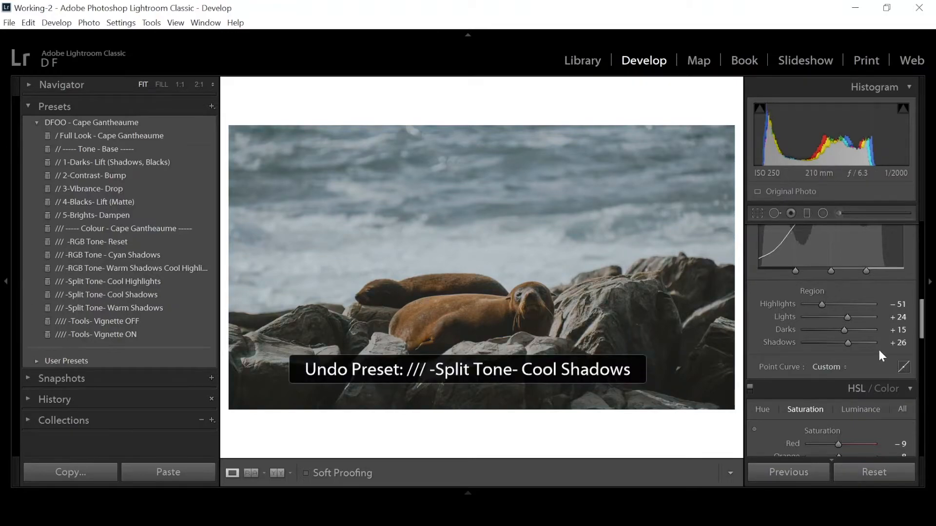
scroll(878, 347, "down", 5)
scroll(841, 336, "down", 2)
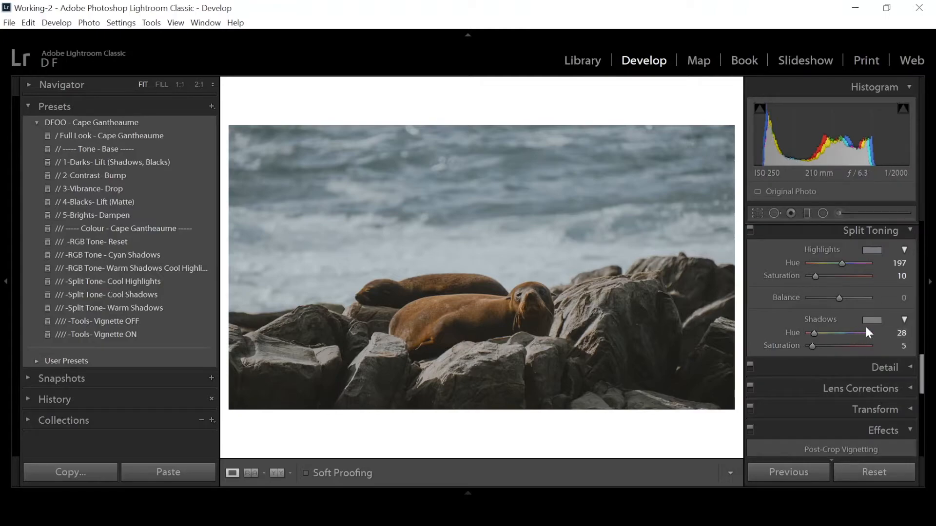
left_click_drag(811, 344, 835, 346)
key("ctrl+z")
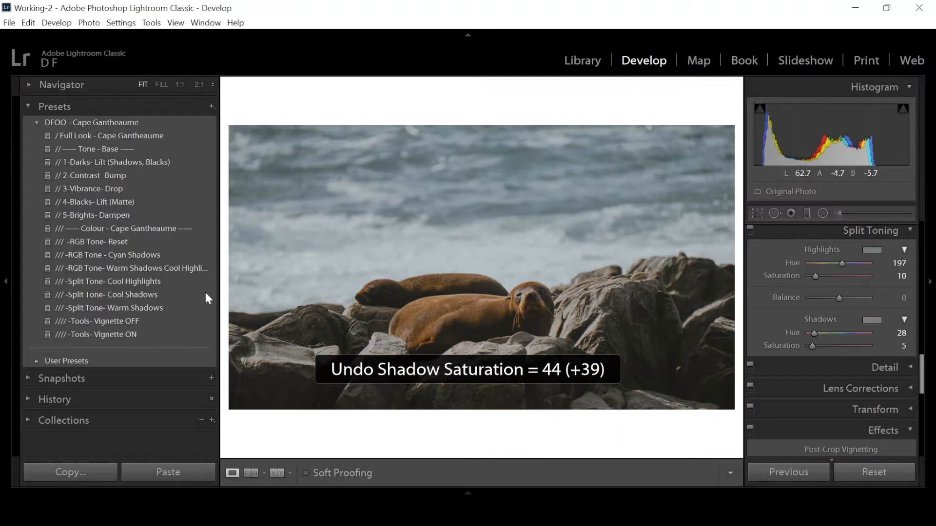
Apply the Split Tone- Cool Shadows and RGB Tone- Reset presets, and display the Red channel tone curve.
left_click(131, 294)
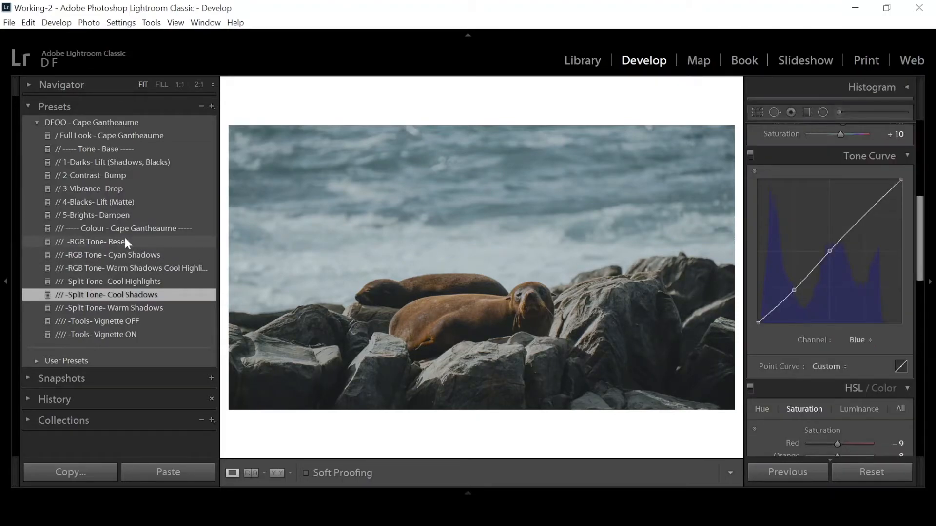
left_click(159, 241)
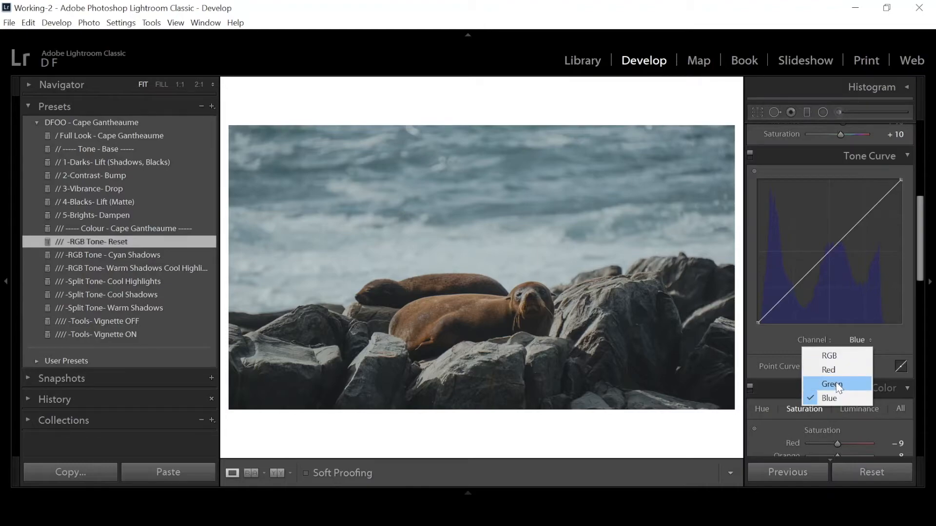
left_click(838, 384)
left_click(858, 341)
left_click(840, 366)
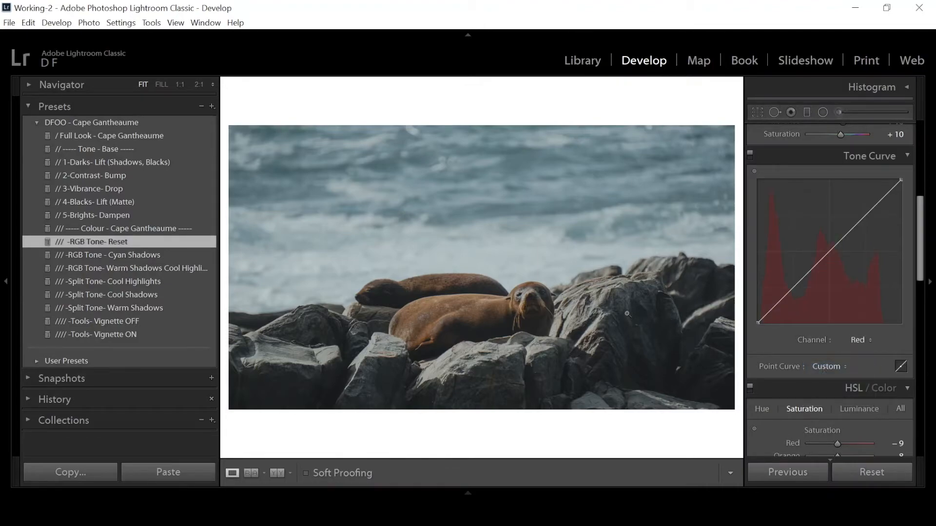
Apply the RGB Tone - Cyan Shadows preset and display the Blue channel tone curve.
left_click(156, 255)
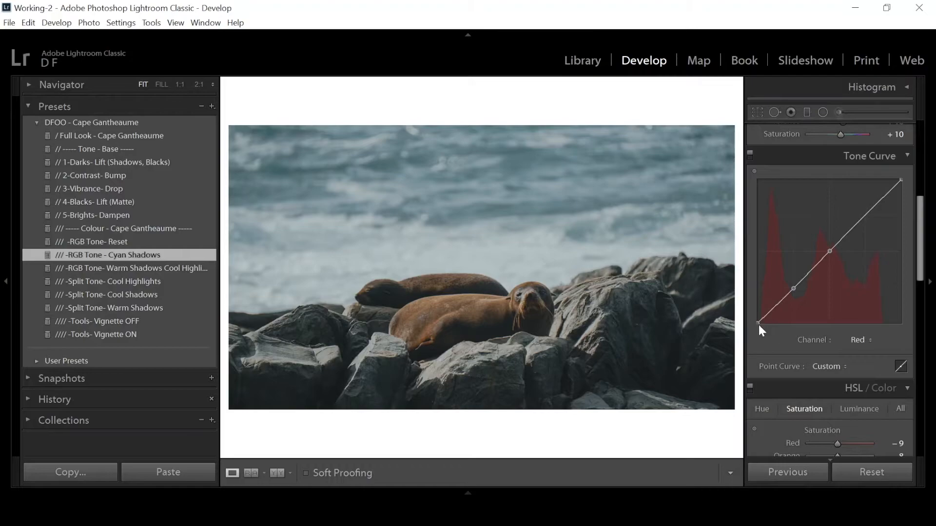
left_click(859, 340)
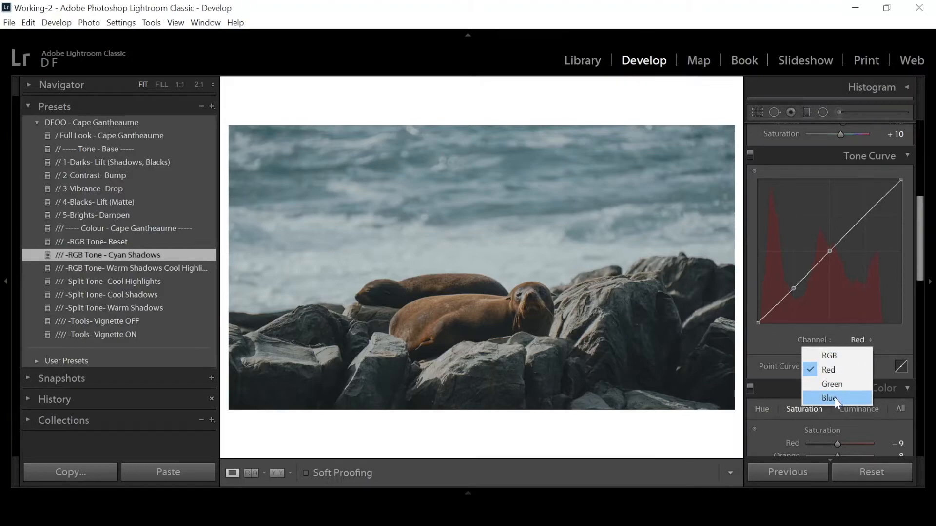
left_click(834, 396)
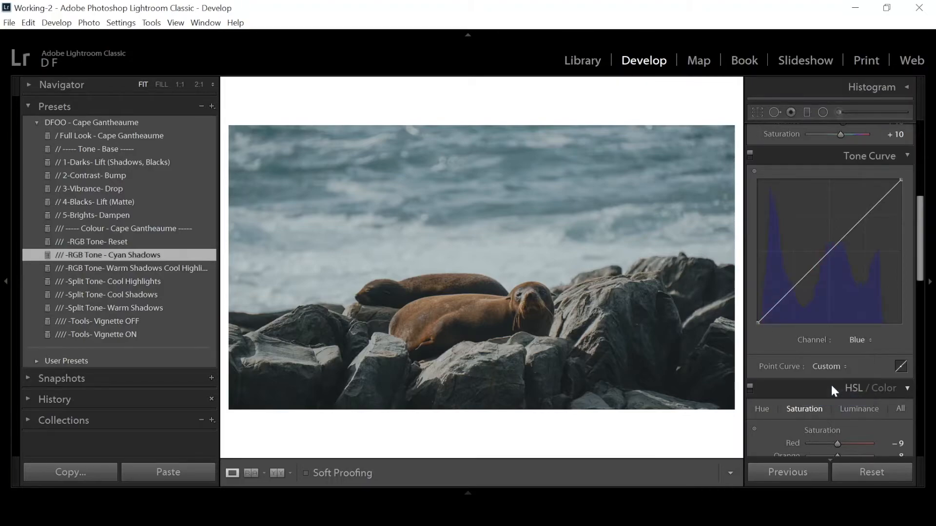
Apply the RGB Tone preset with warm shadows and cool highlights, and check the HSL and split toning values.
left_click(189, 268)
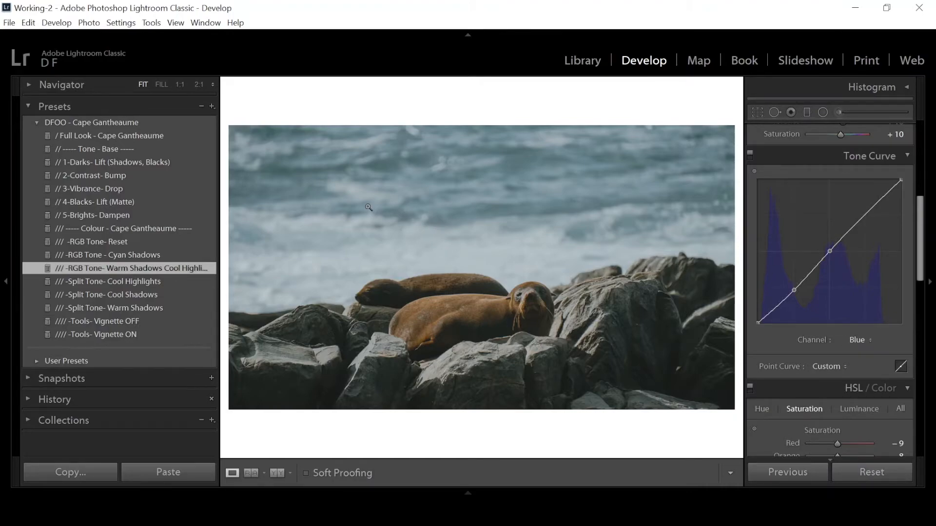
scroll(763, 363, "down", 3)
scroll(812, 376, "down", 2)
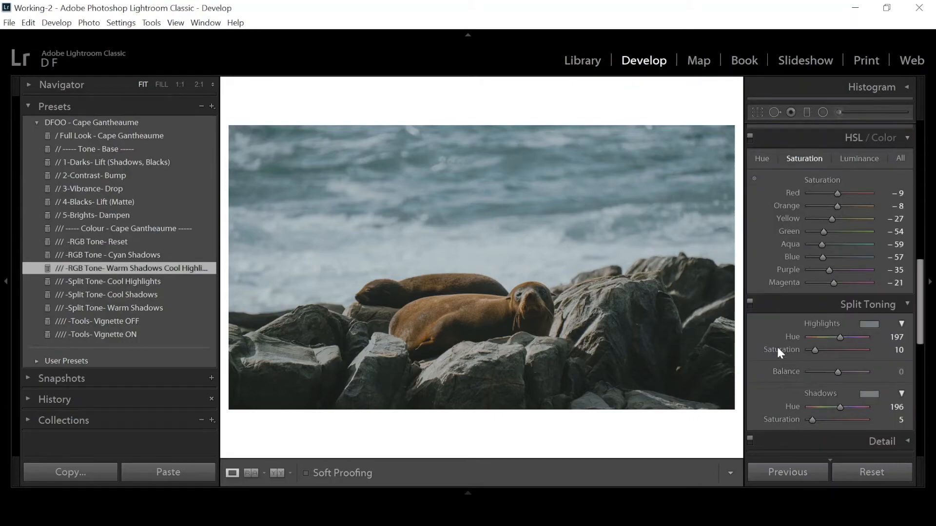
Review which settings a new develop preset would include, cancel it, and examine the Blue channel tone curve.
left_click(209, 105)
left_click(242, 115)
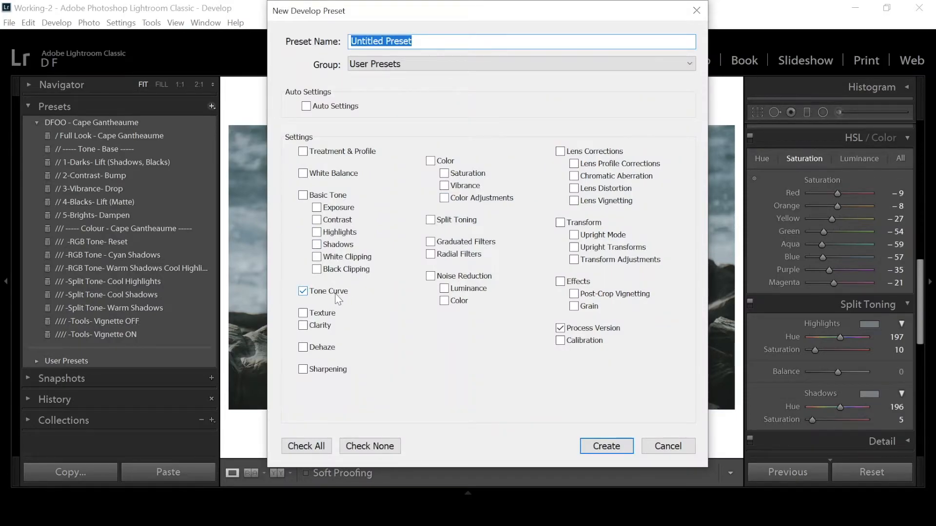
left_click(676, 446)
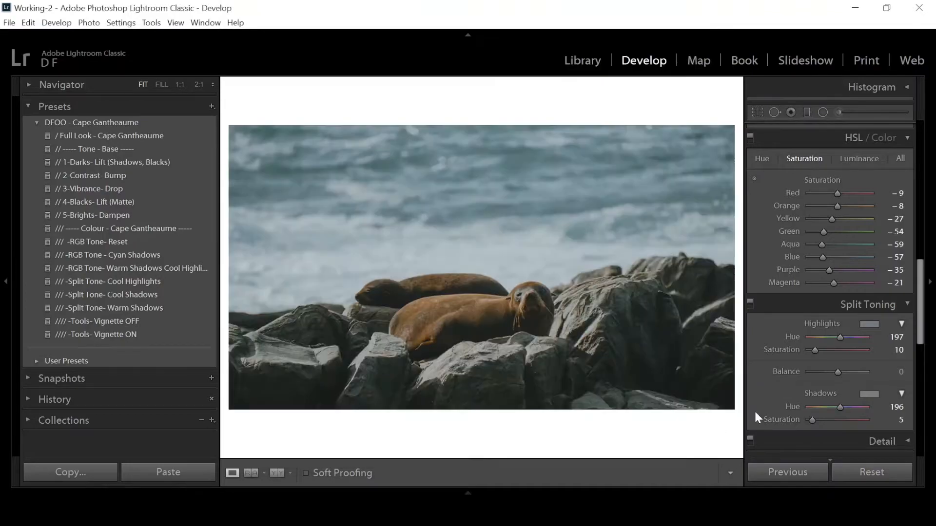
scroll(766, 407, "up", 5)
scroll(811, 361, "down", 3)
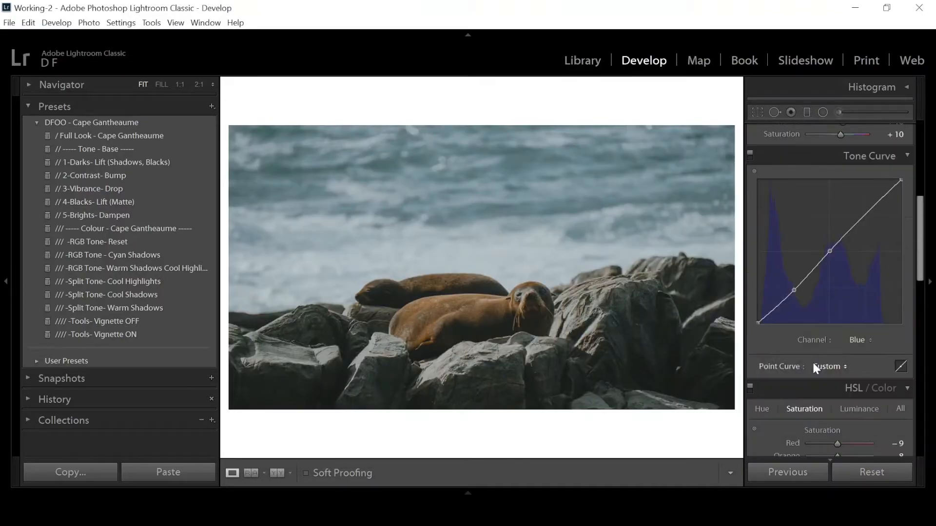
Examine the RGB point curve and region sliders, and review the settings offered for a new develop preset without creating it.
left_click(864, 340)
left_click(848, 356)
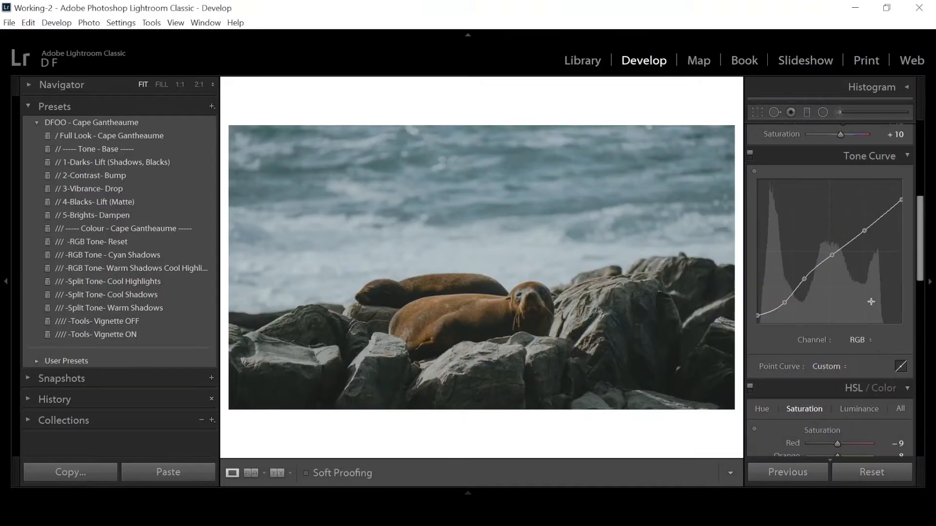
left_click(900, 366)
left_click(900, 366)
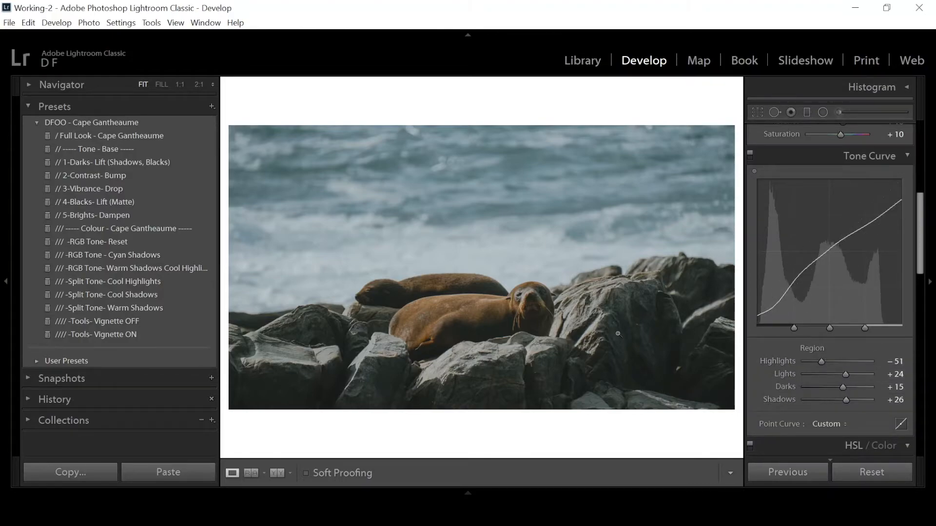
left_click(212, 106)
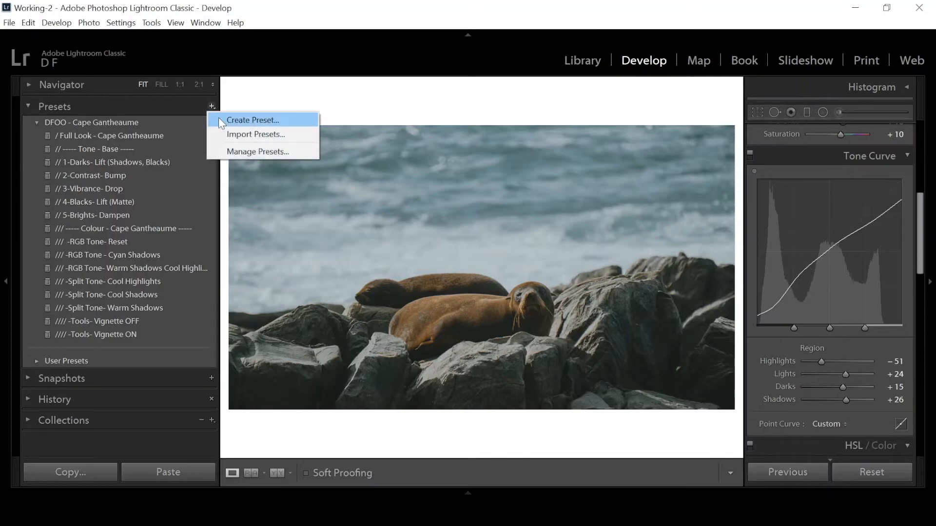
left_click(222, 118)
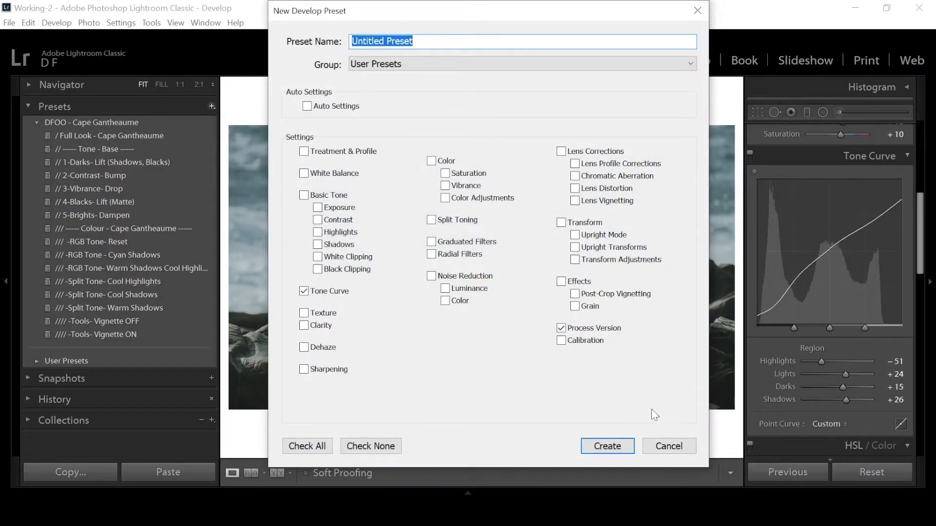
left_click(669, 446)
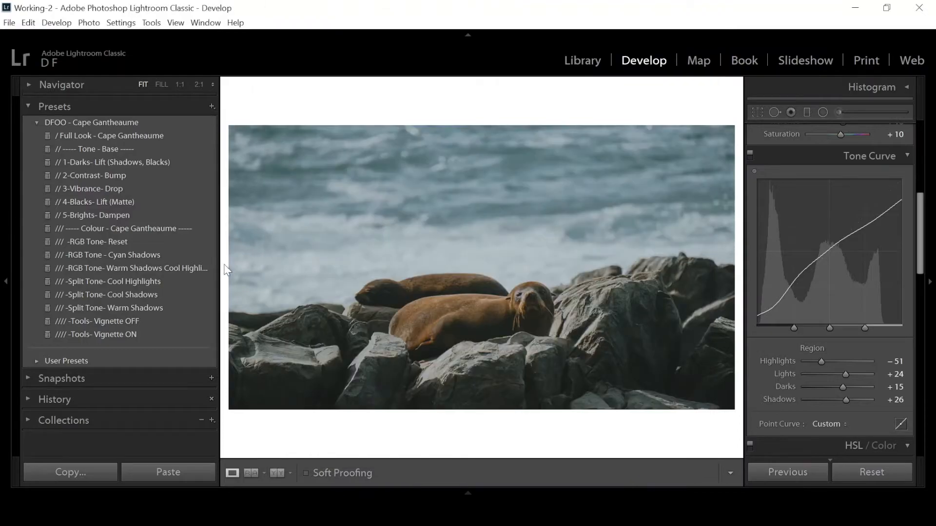
Display the Green channel point curve and raise its midpoint slightly to tint the midtones green.
left_click(901, 424)
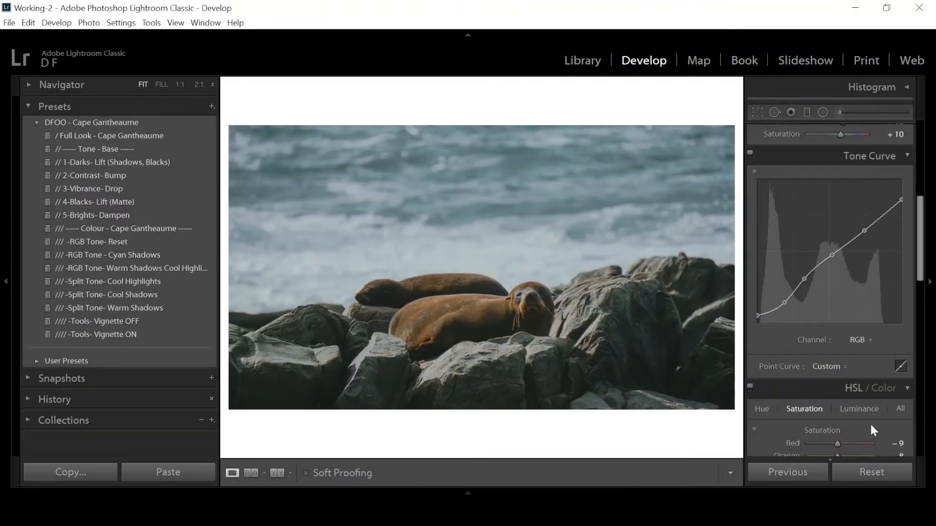
left_click(859, 340)
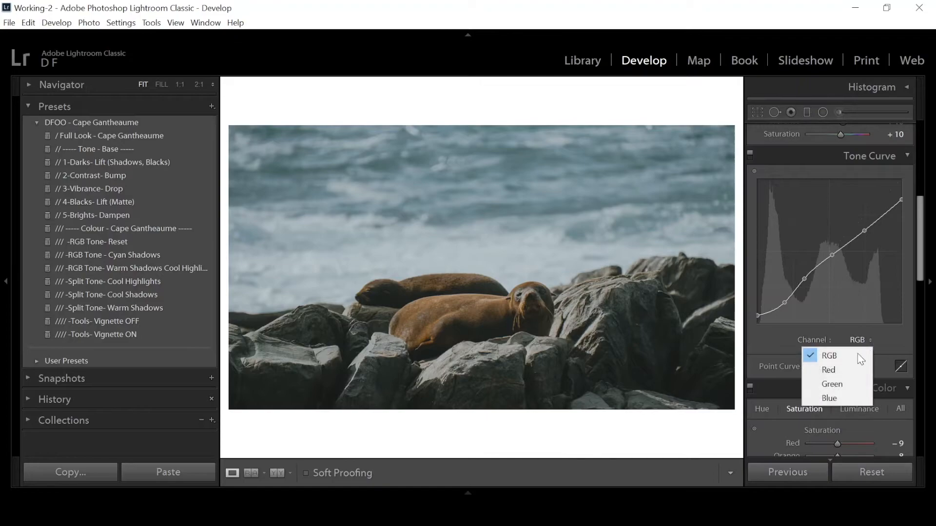
left_click(829, 385)
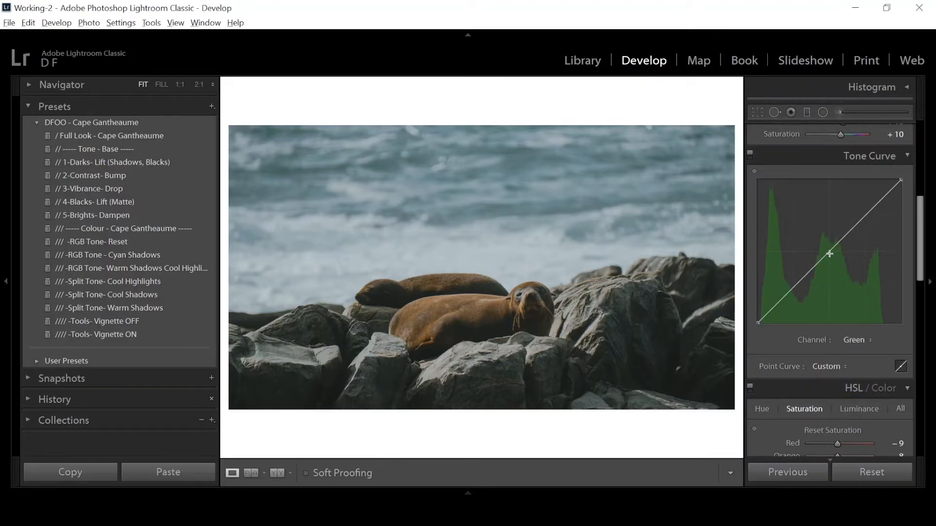
left_click_drag(829, 254, 828, 247)
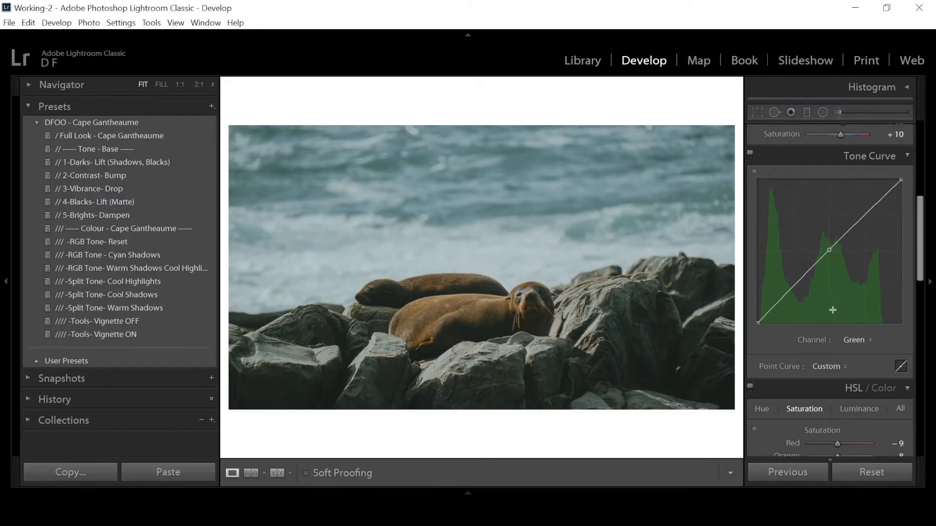
Create a develop preset named "-RGB Tone- Green Midtones" in the DFOO - Cape Gantheaume group, with only Tone Curve and Process Version included.
left_click(211, 107)
left_click(255, 117)
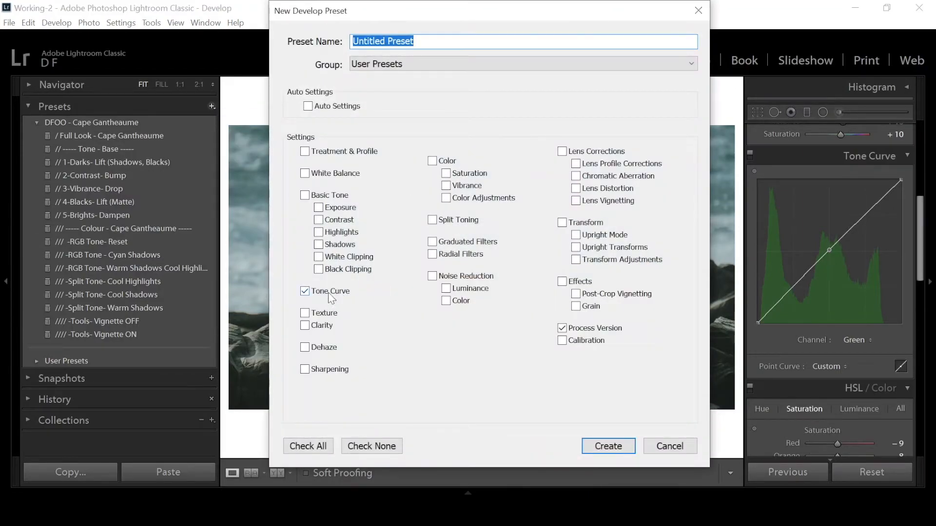
type("-RGB Tone- ")
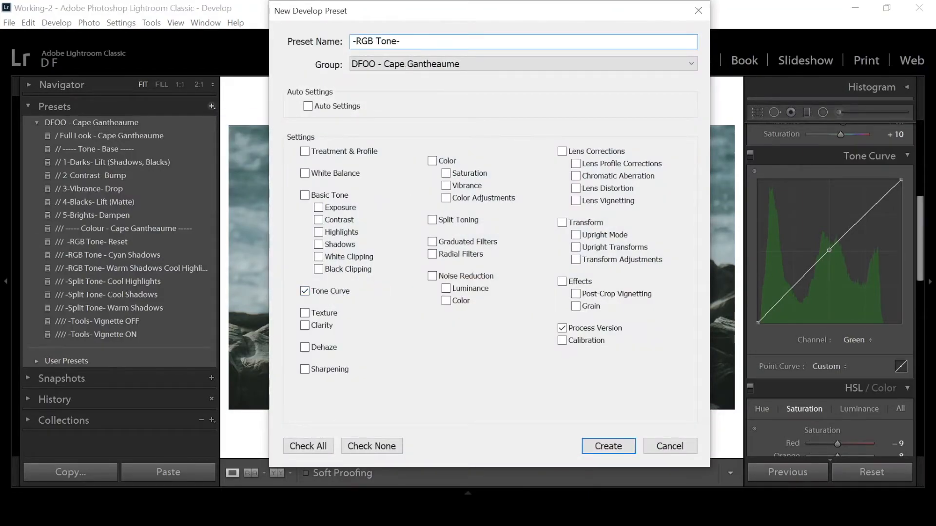
type("Green Midtones")
key("Return")
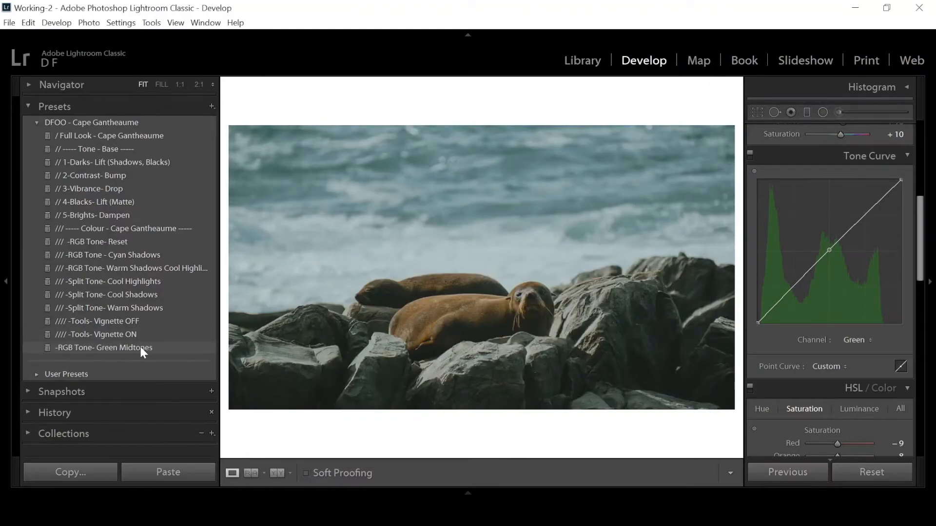
Reset the tone curve's region values and apply the -RGB Tone- Green Midtones preset.
left_click(900, 366)
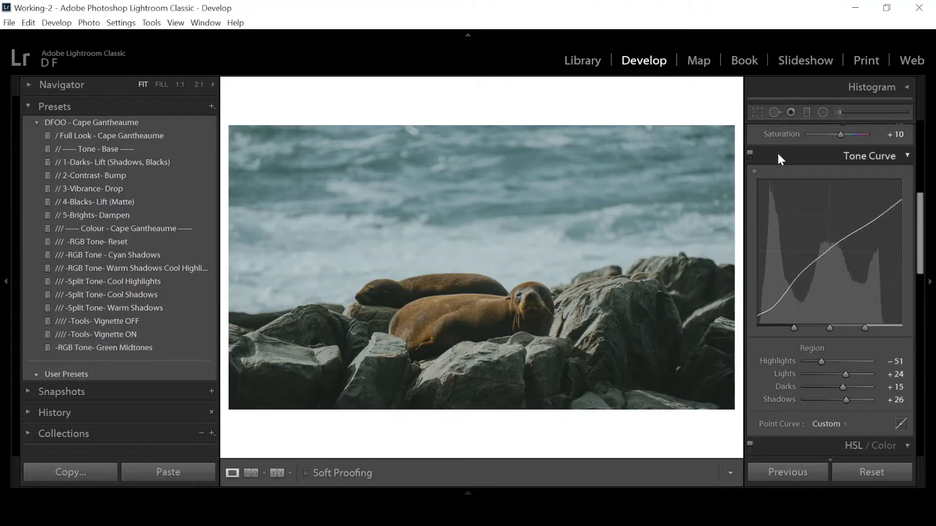
left_click(820, 346, "alt")
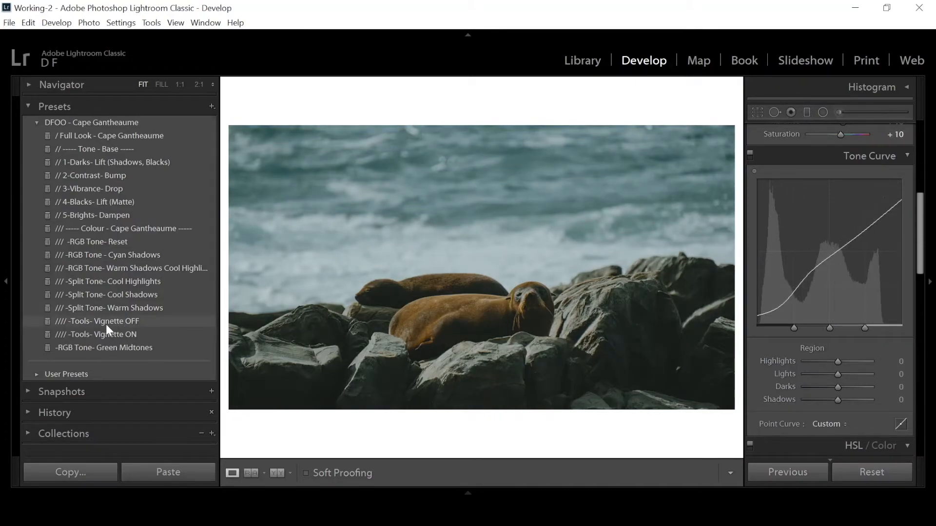
left_click(120, 347)
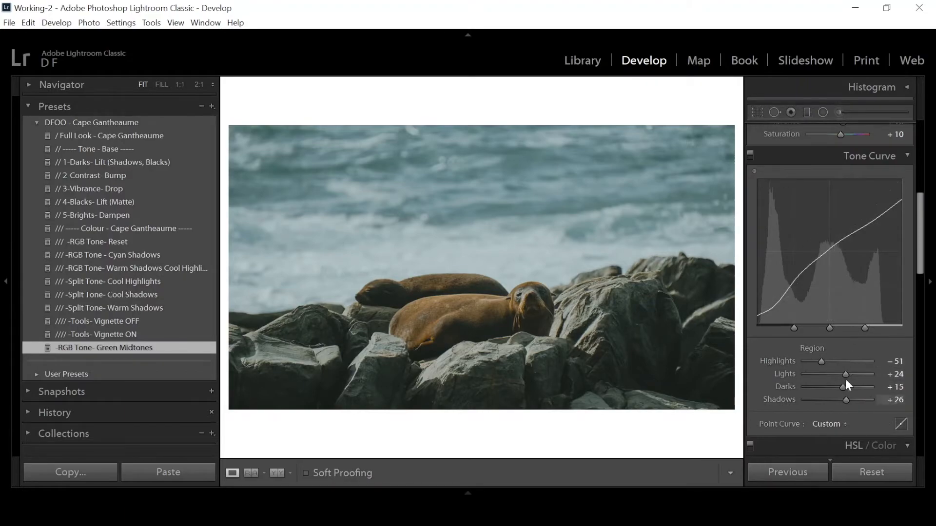
Check the RGB point curve and the Green channel curve with the new preset applied.
left_click(901, 424)
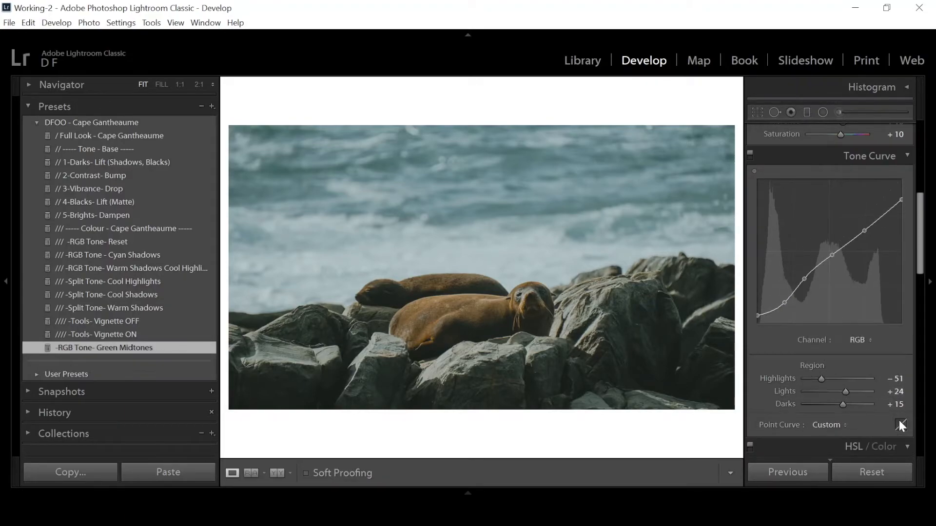
left_click(858, 340)
left_click(852, 385)
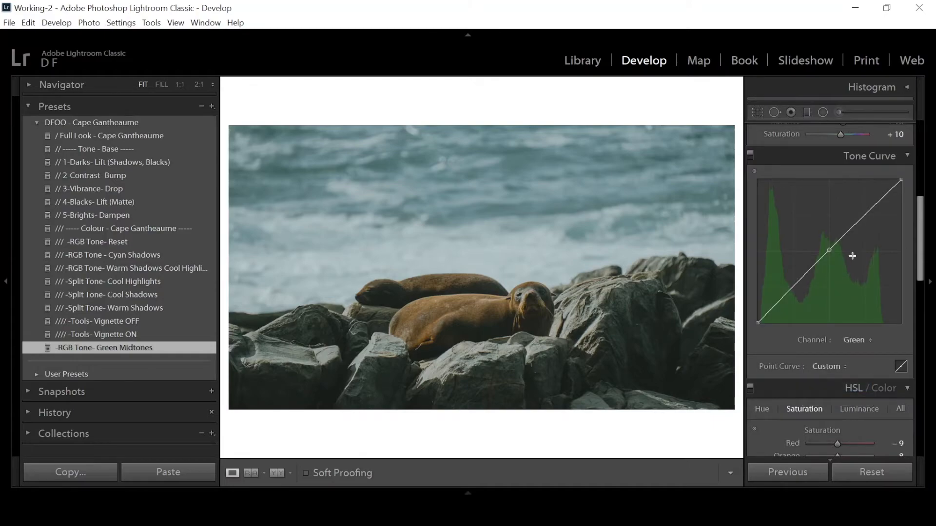
Open -RGB Tone- Green Midtones.xmp from its folder in Notepad and delete the lines from ParametricShadows through ToneCurveName2012.
right_click(137, 347)
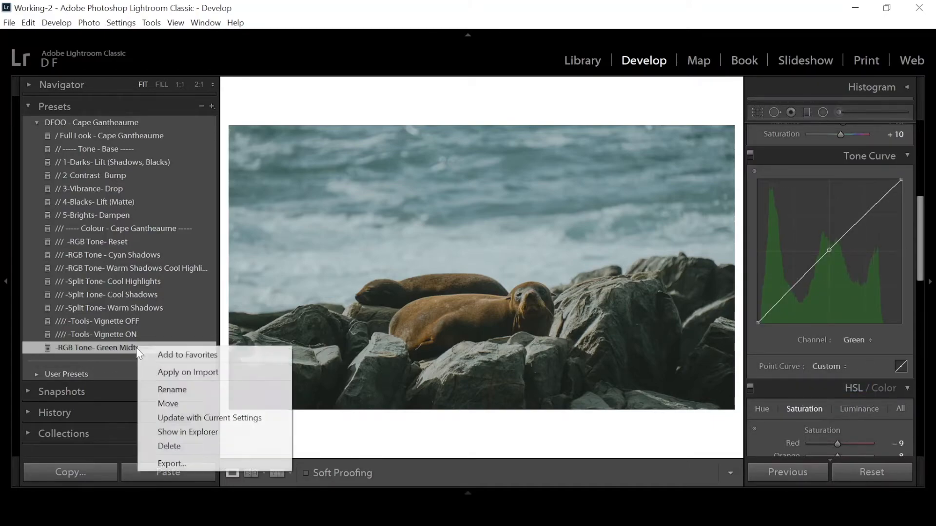
left_click(202, 433)
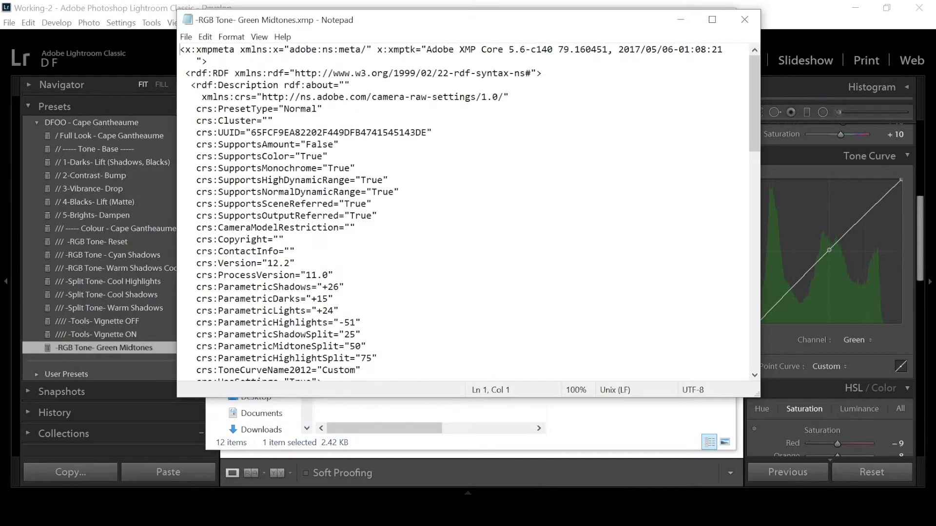
scroll(463, 209, "down", 4)
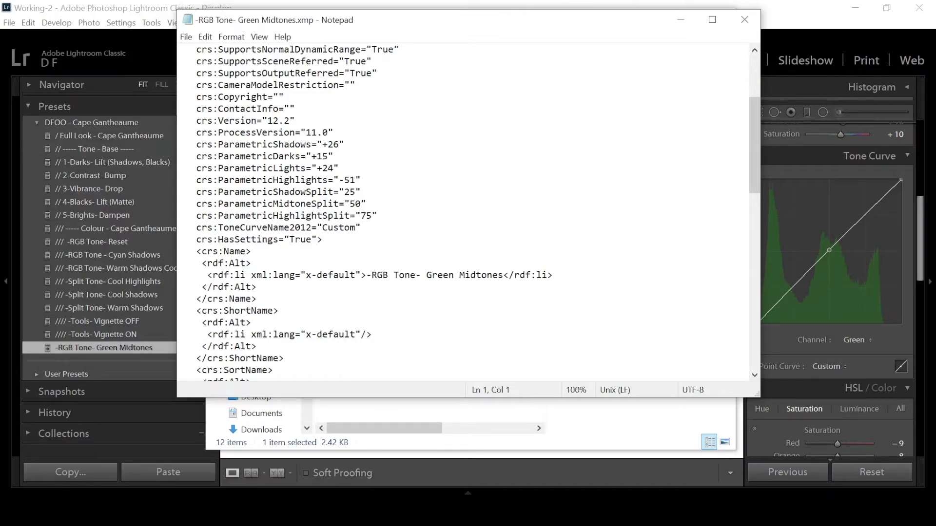
left_click_drag(186, 145, 360, 228)
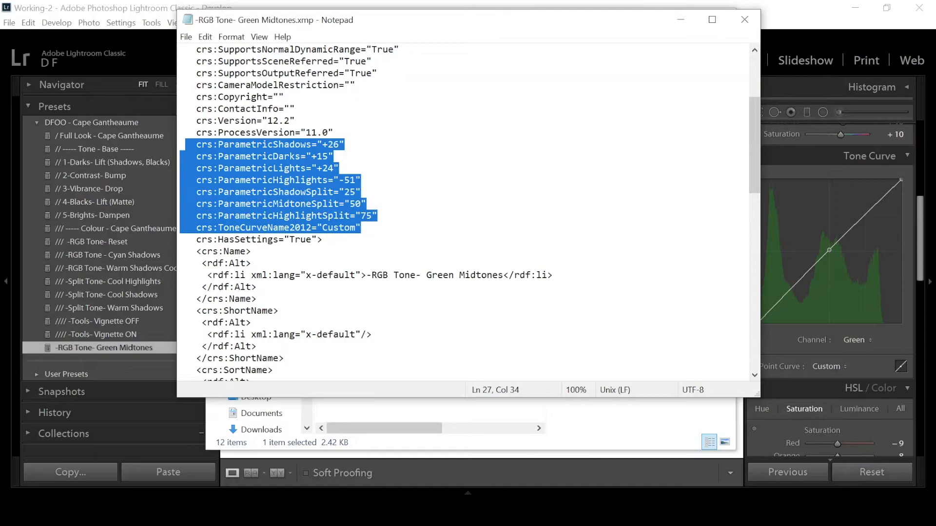
key("Delete")
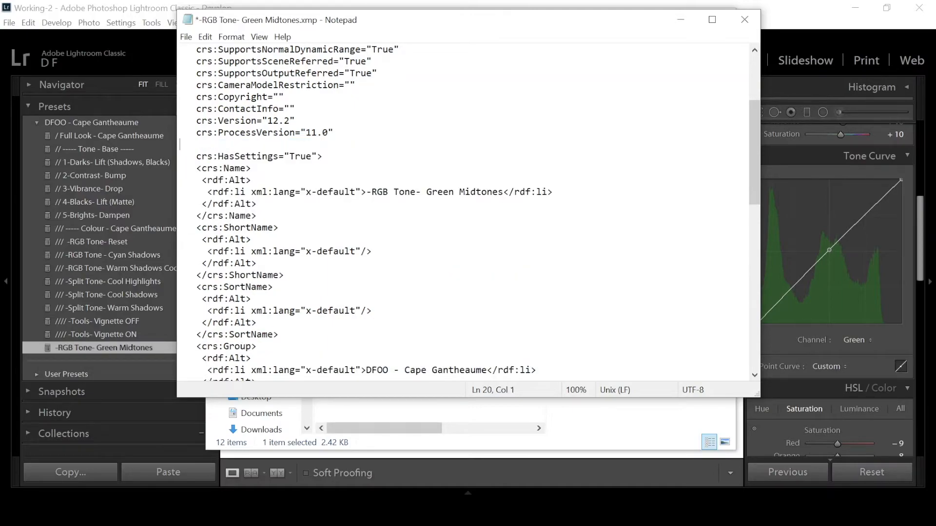
key("BackSpace")
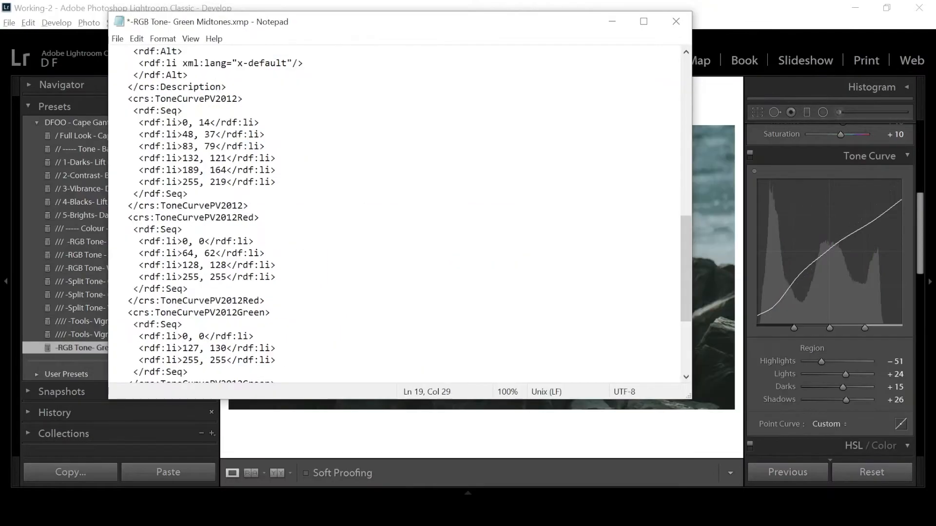
Delete the whole ToneCurvePV2012 block from the preset file, including its opening and closing tags.
scroll(395, 215, "up", 5)
scroll(395, 215, "down", 3)
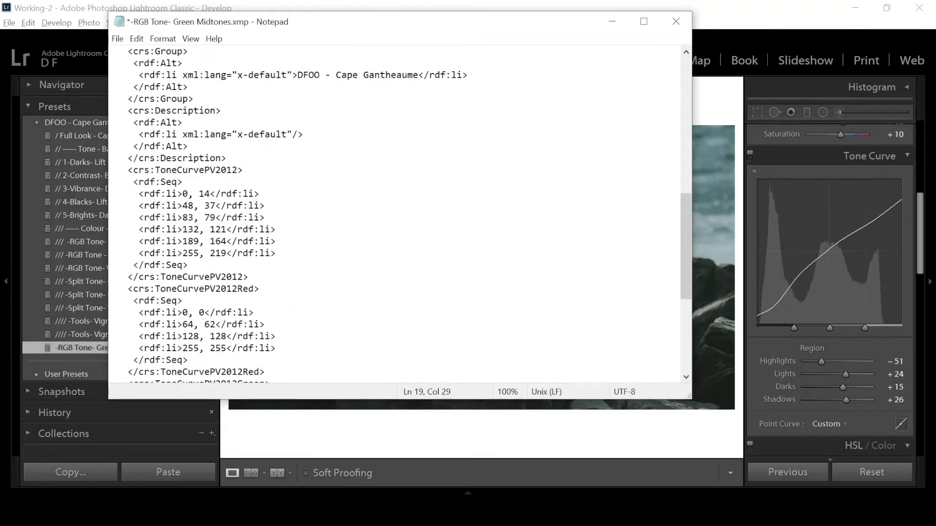
scroll(395, 215, "down", 3)
scroll(394, 215, "up", 2)
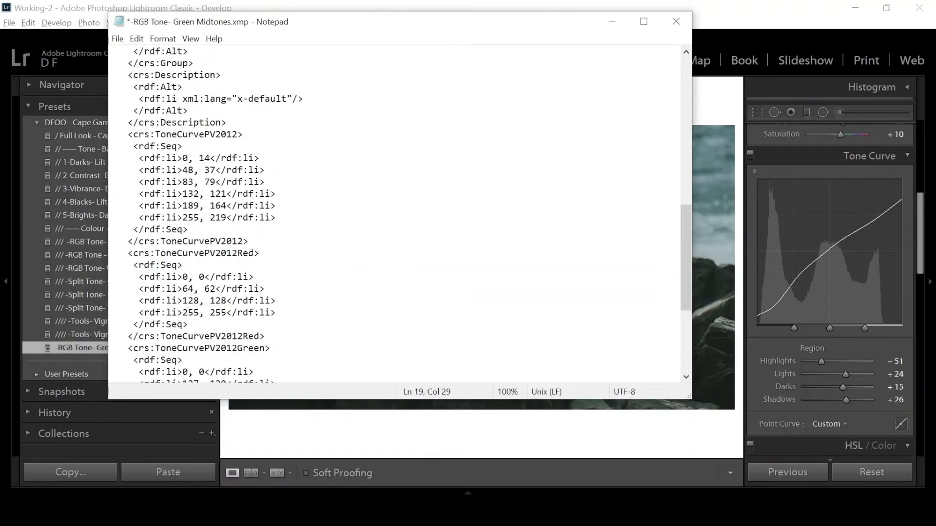
left_click_drag(117, 134, 267, 242)
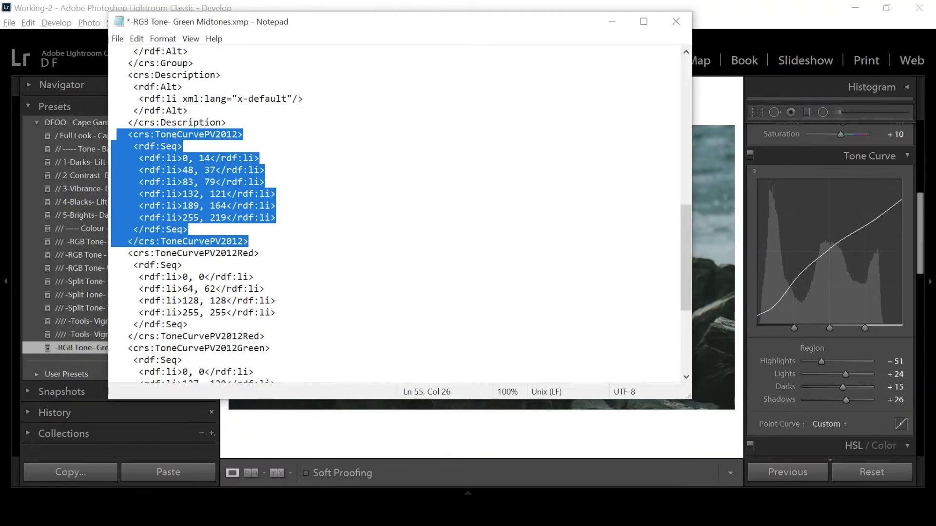
key("Left")
key("shift+End")
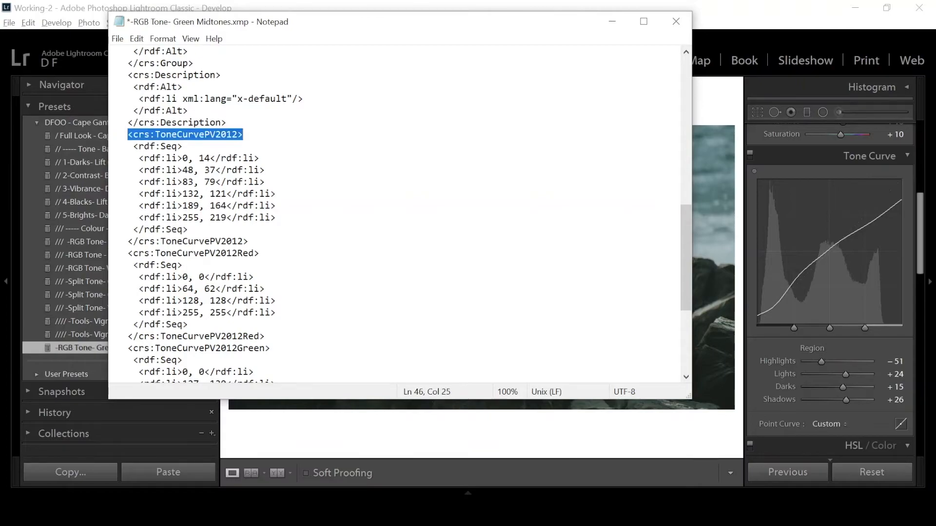
left_click(128, 135)
left_click_drag(128, 135, 243, 134)
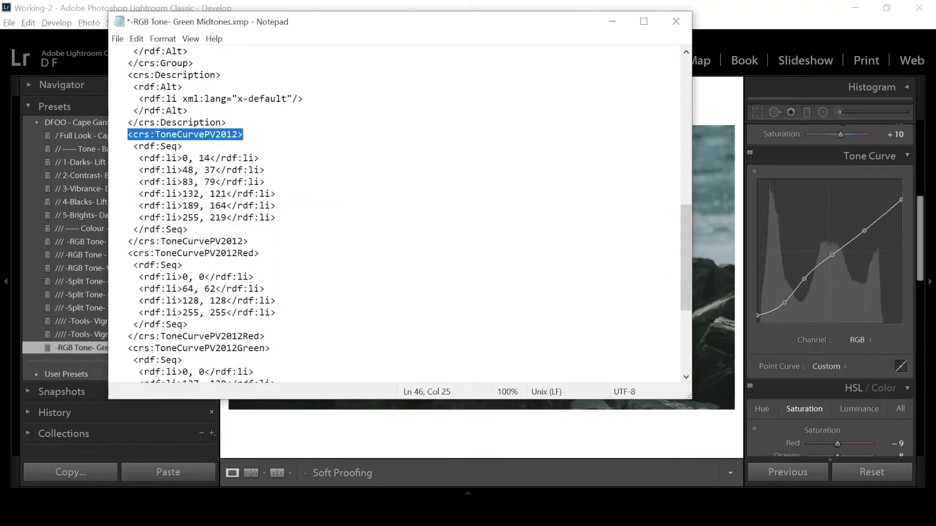
left_click_drag(127, 134, 248, 242)
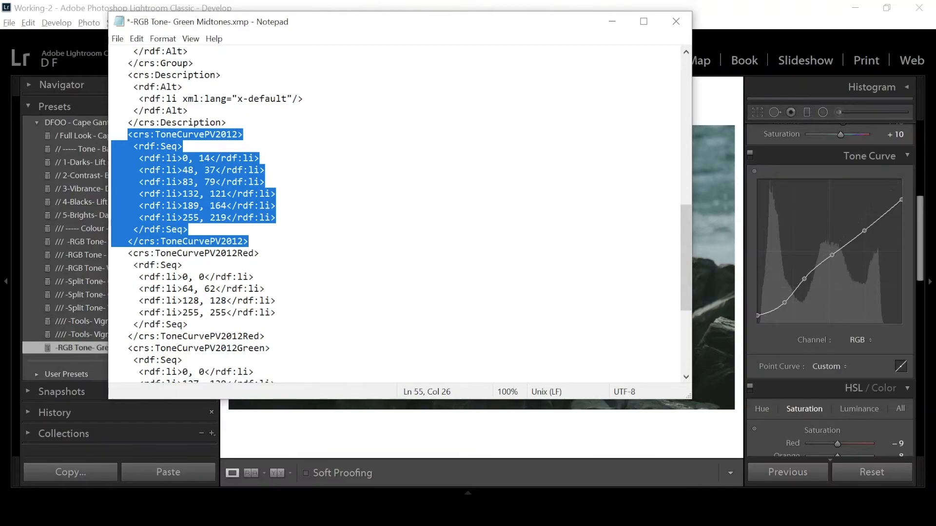
key("Delete")
key("Delete")
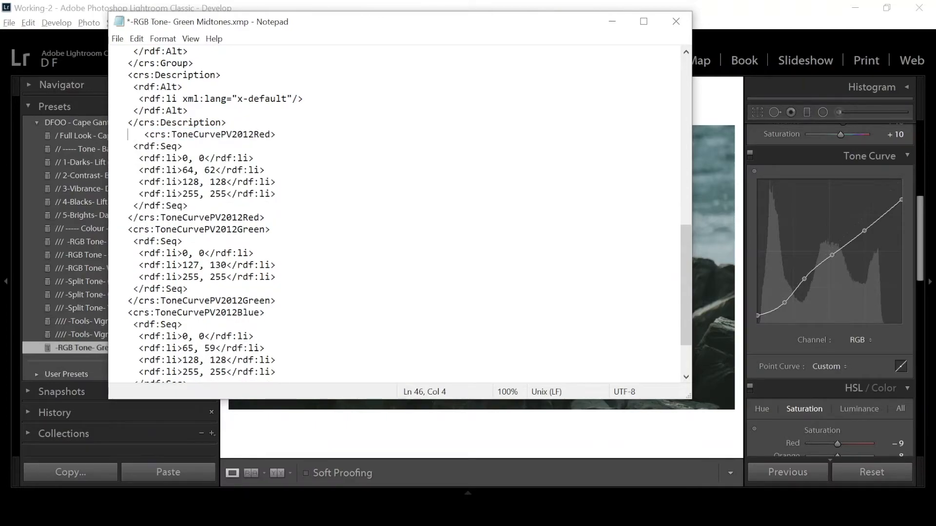
Delete the whole ToneCurvePV2012Red block from the preset file.
key("shift+End")
key("shift+Down")
key("shift+Down")
key("shift+Down")
key("shift+Down")
key("shift+Down")
key("shift+Down")
key("shift+Down")
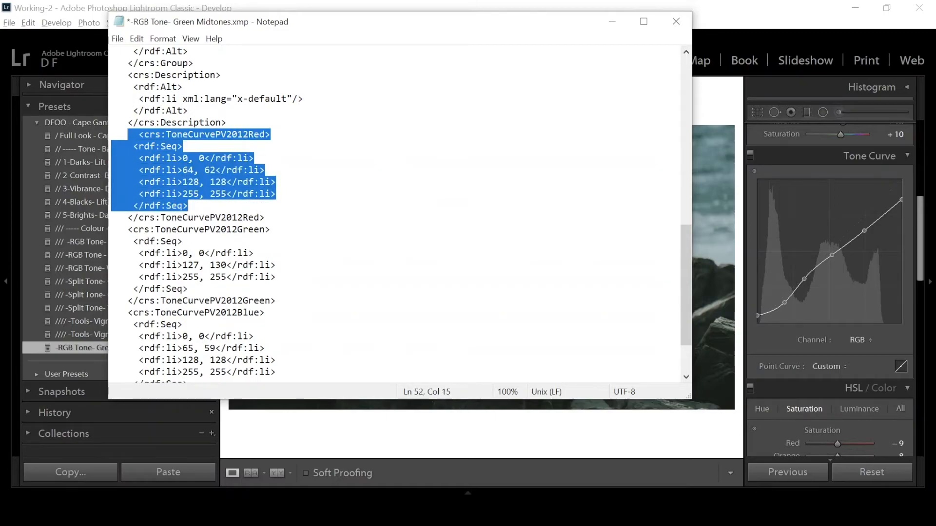
key("shift+End")
key("Delete")
key("Delete")
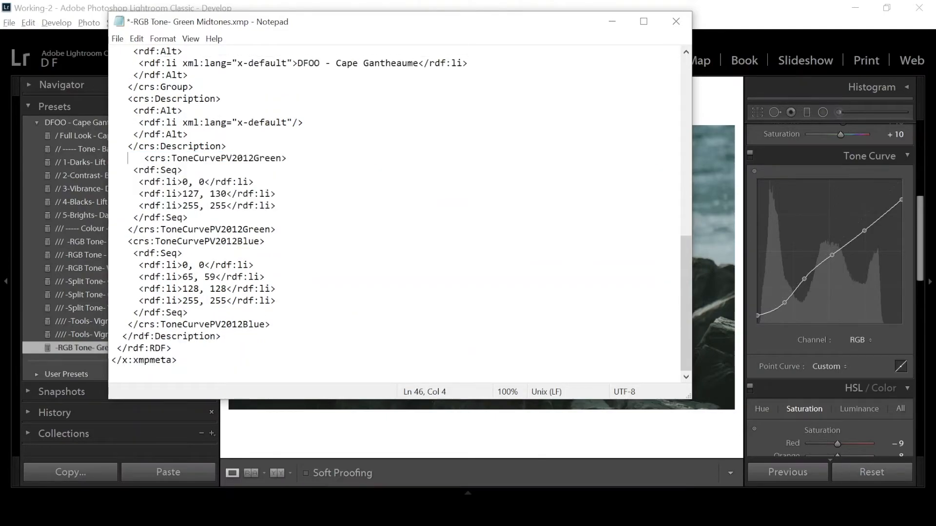
Delete the ToneCurvePV2012Blue block, keeping the ToneCurvePV2012Green block, and save the preset file.
key("shift+Down")
key("shift+Down")
key("shift+Down")
key("shift+Down")
key("shift+Down")
key("shift+Down")
key("shift+Down")
key("shift+End")
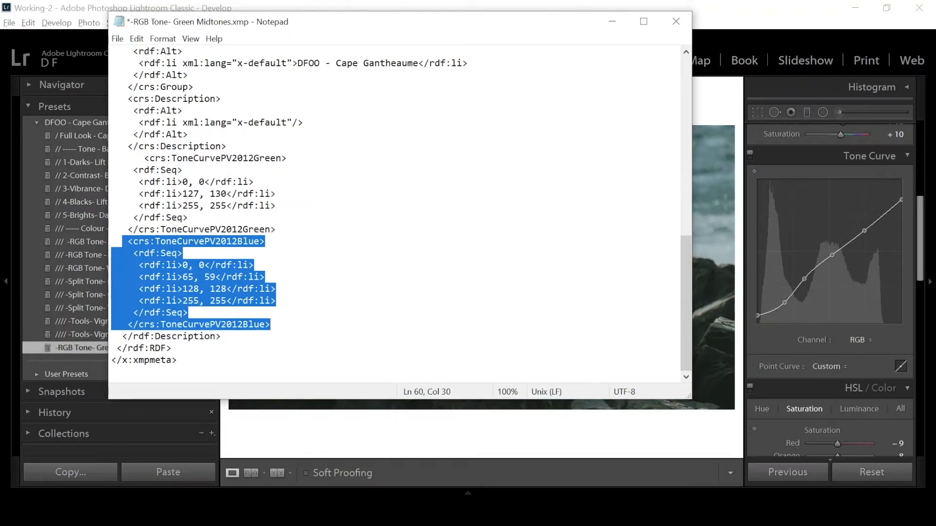
key("Delete")
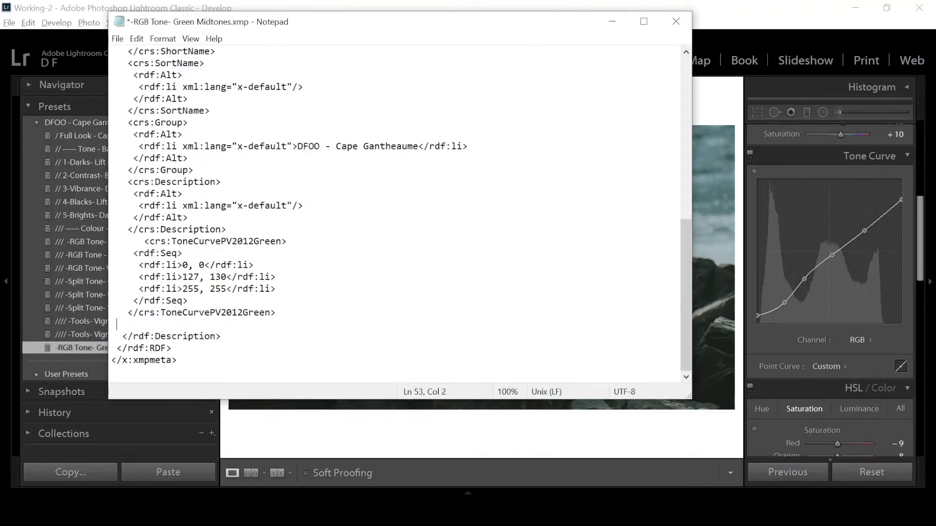
key("BackSpace")
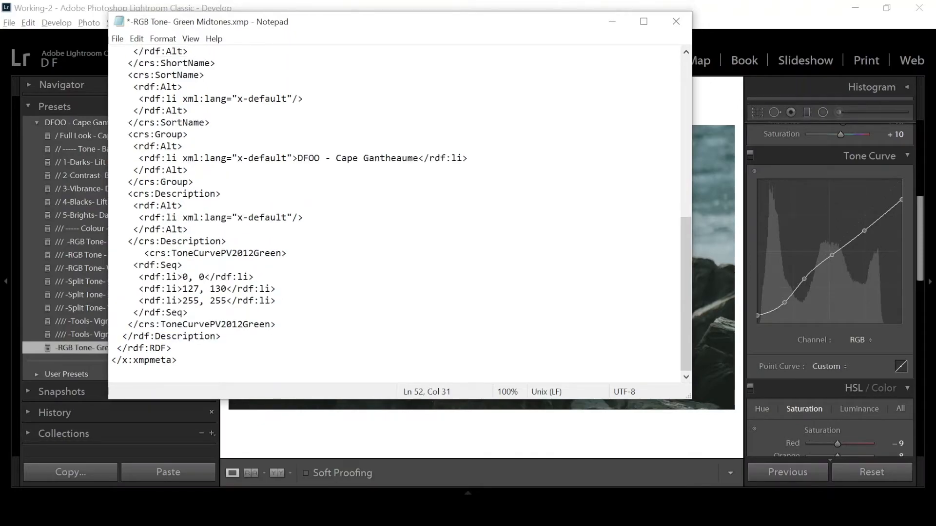
key("ctrl+s")
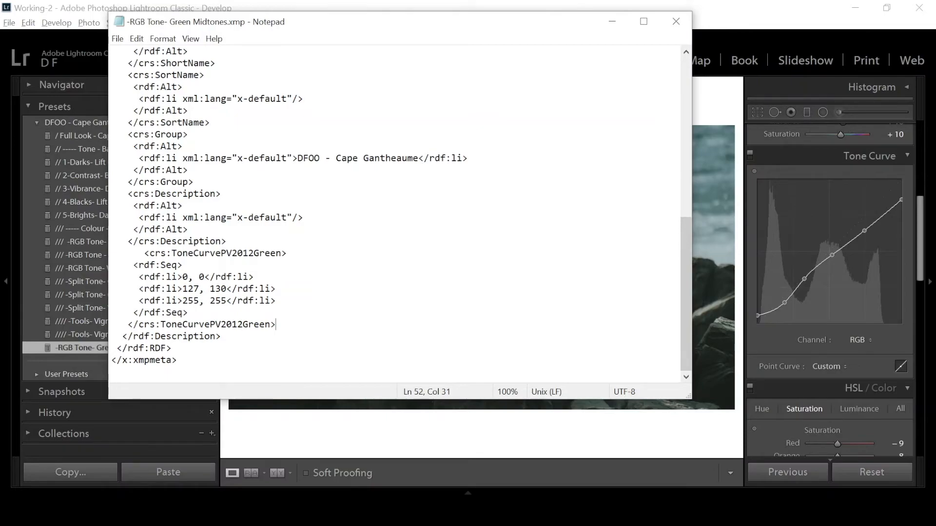
Close the preset file, reset the tone curve's Region values to 0 in Lightroom, and reapply the -RGB Tone- Green Midtones preset.
left_click(675, 22)
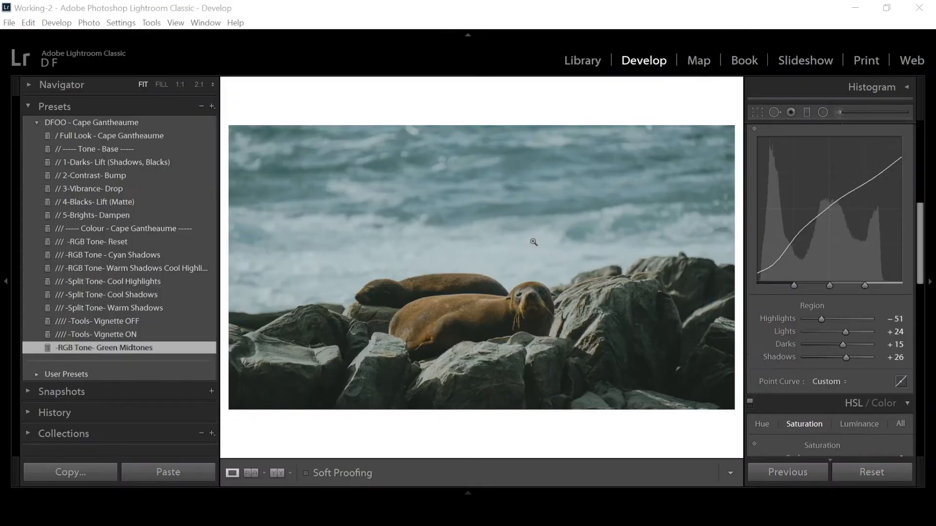
scroll(784, 234, "up", 3)
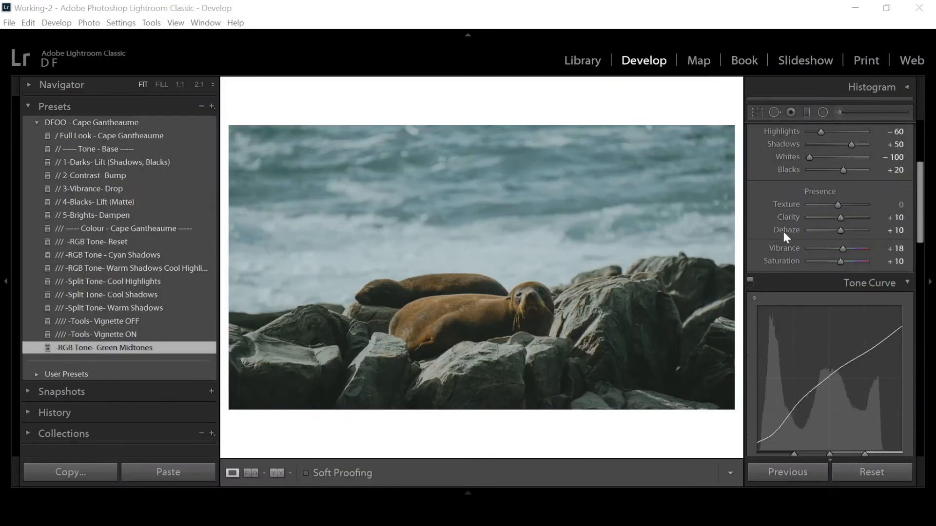
scroll(815, 273, "down", 5)
scroll(858, 292, "up", 4)
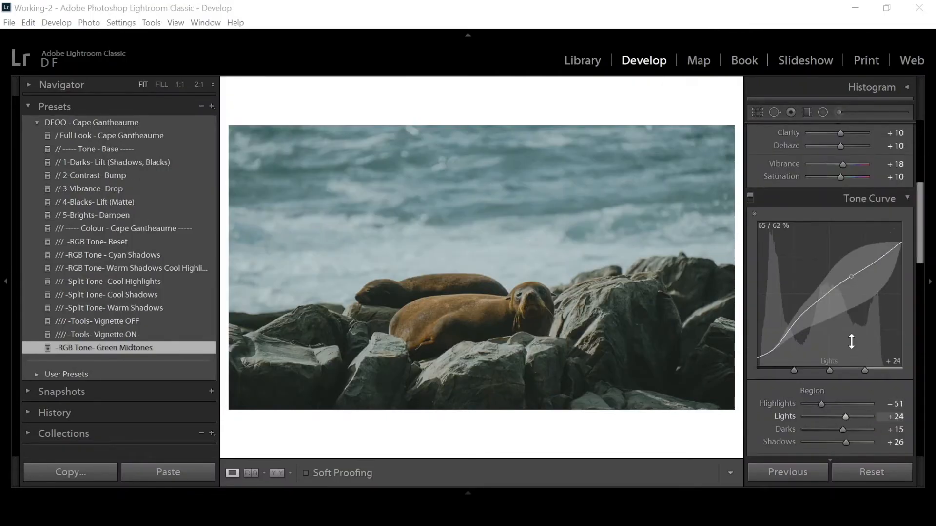
scroll(839, 349, "down", 2)
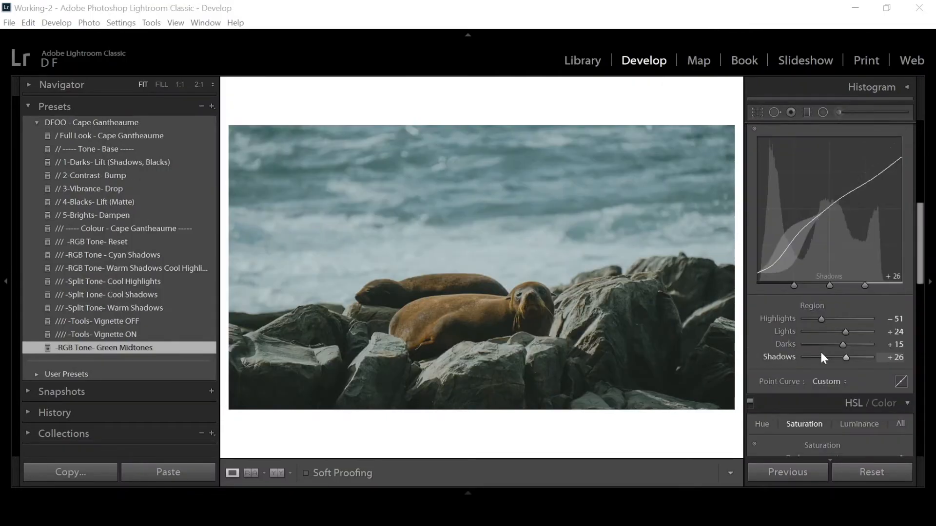
double_click(812, 305)
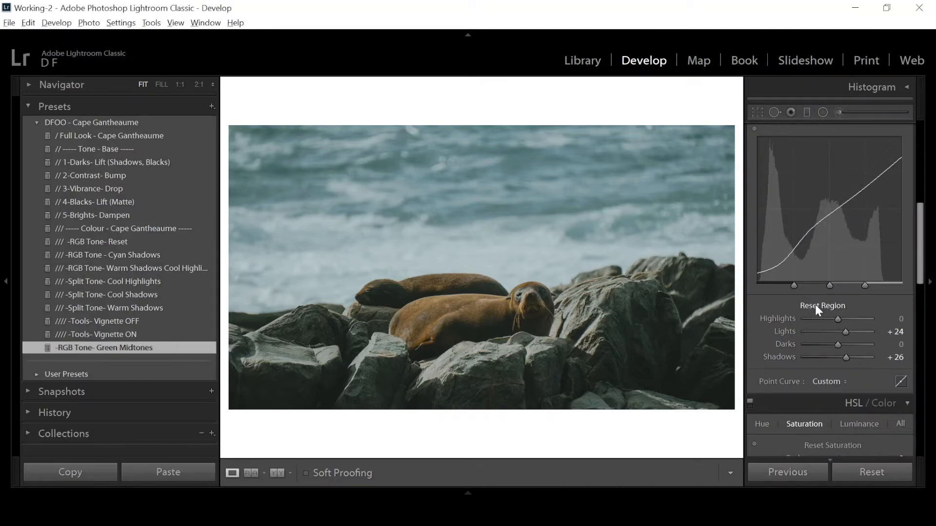
left_click(141, 348)
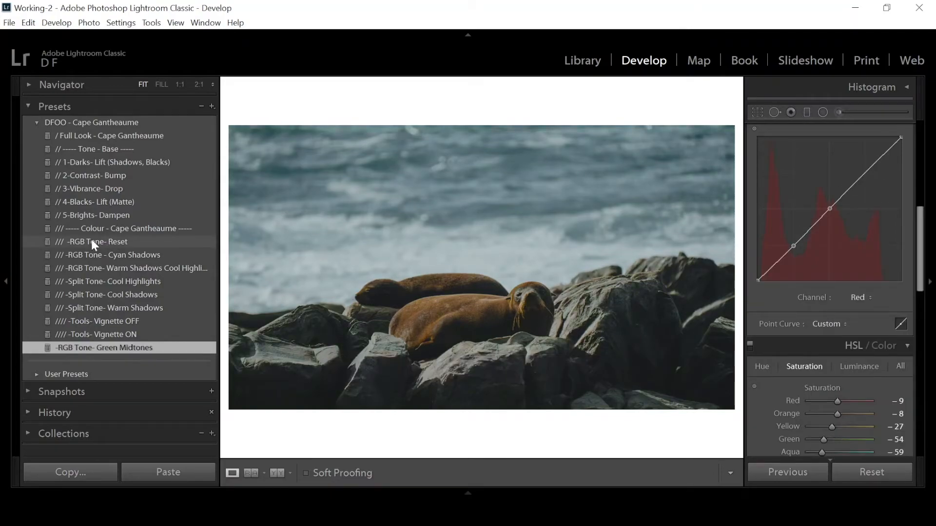
Apply the /// -RGB Tone- Reset preset and check the tone curve's green and blue channels.
left_click(90, 241)
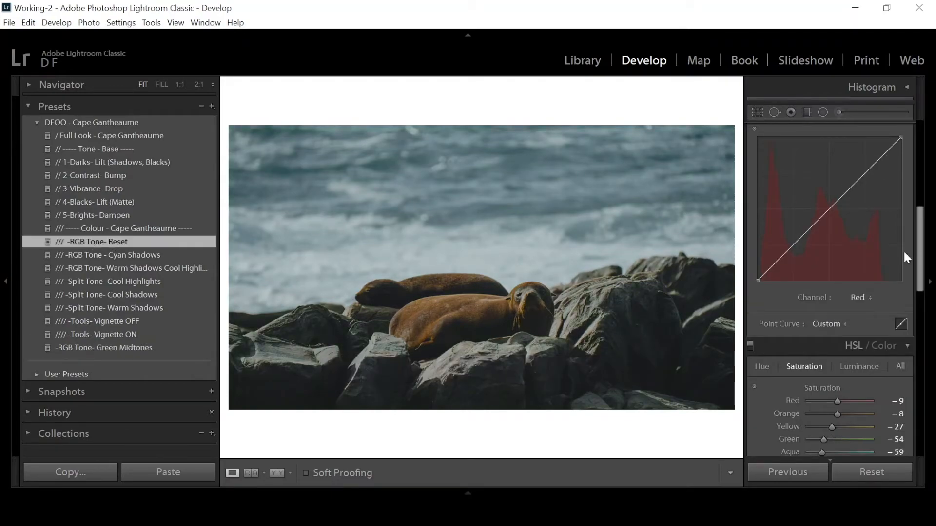
left_click(859, 297)
left_click(837, 342)
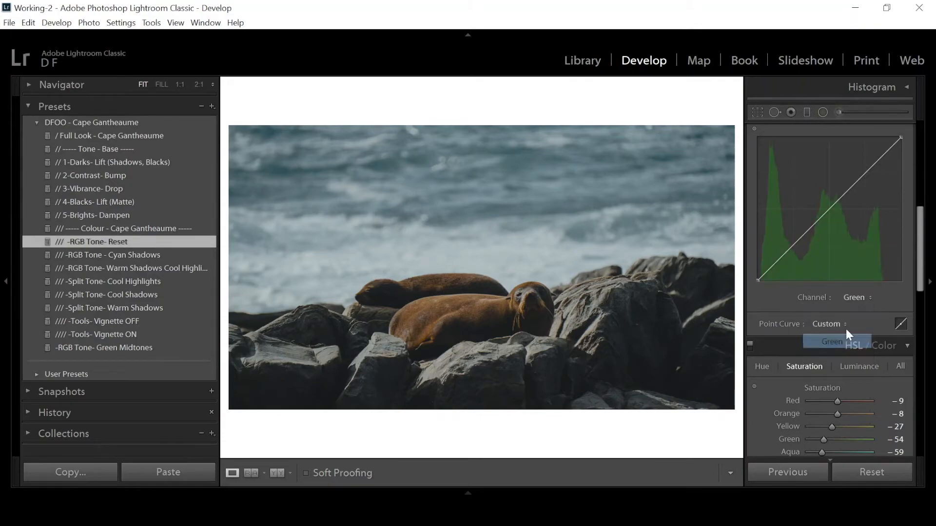
left_click(854, 297)
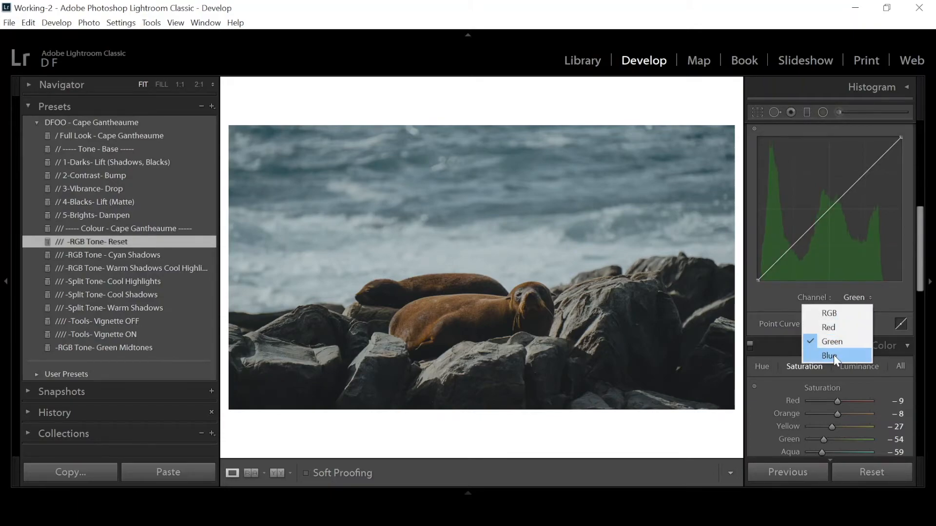
left_click(833, 355)
left_click(864, 295)
left_click(841, 342)
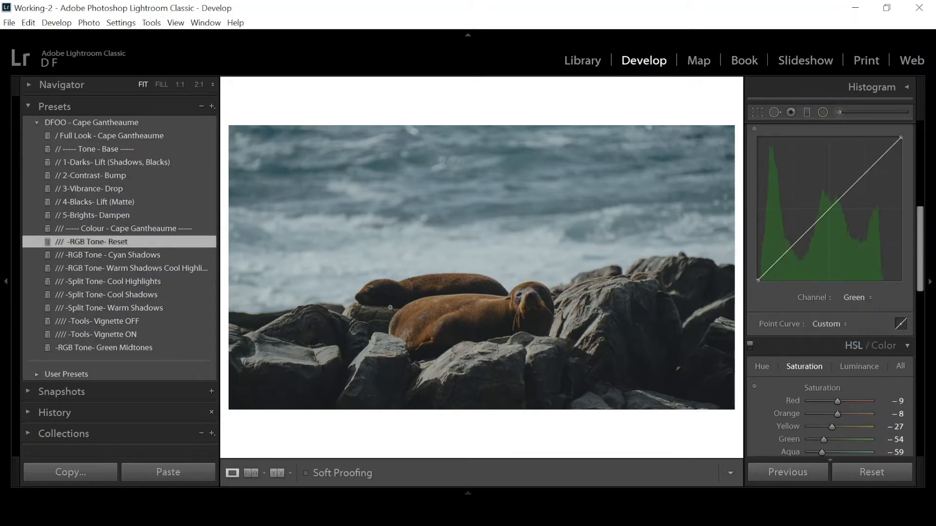
Apply the edited -RGB Tone- Green Midtones preset and check the tone curve's blue, red and RGB channels.
left_click(125, 349)
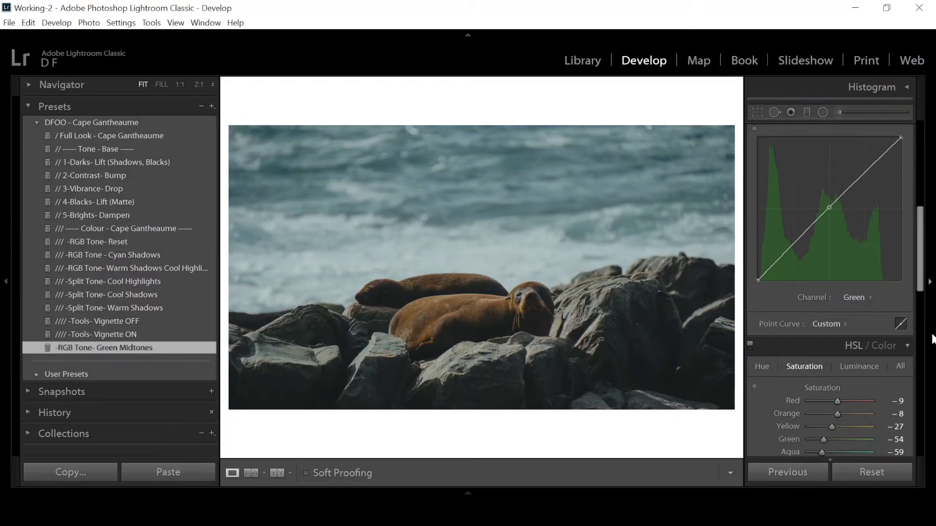
left_click(853, 299)
left_click(838, 355)
left_click(856, 297)
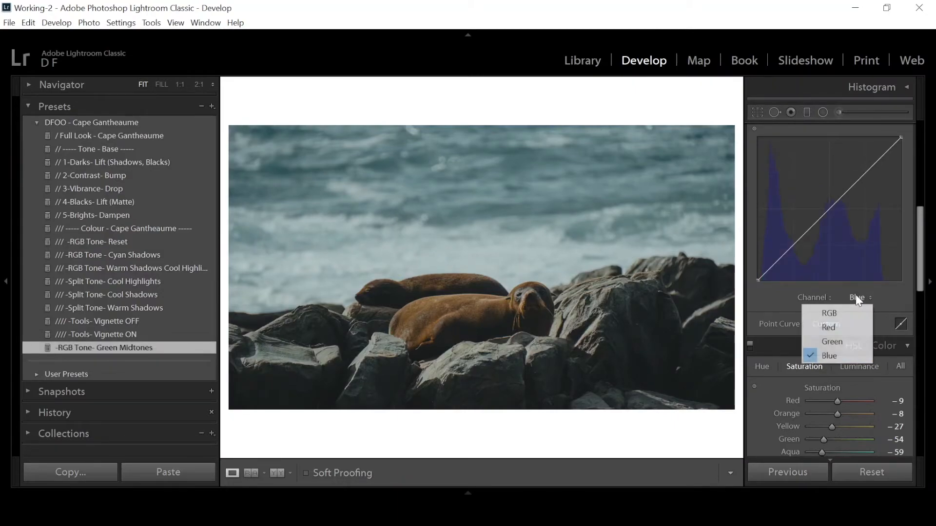
left_click(829, 328)
left_click(854, 298)
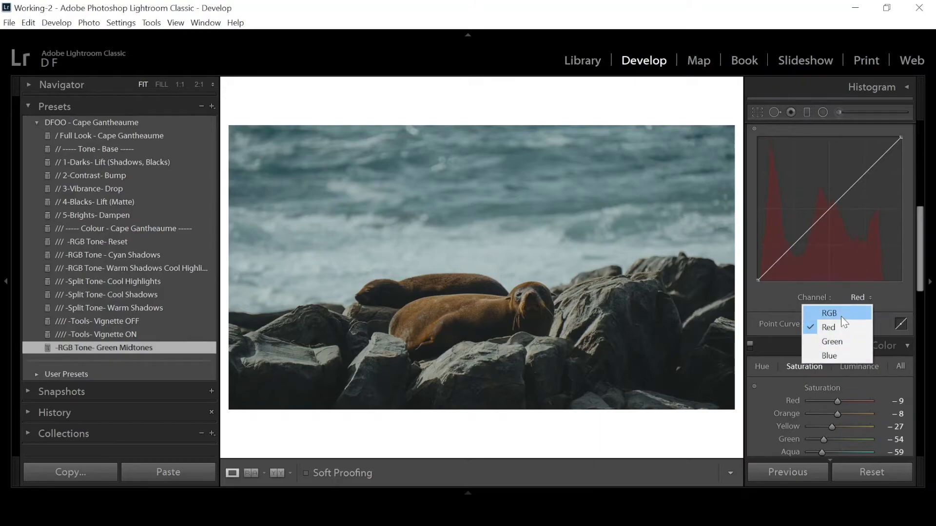
left_click(840, 313)
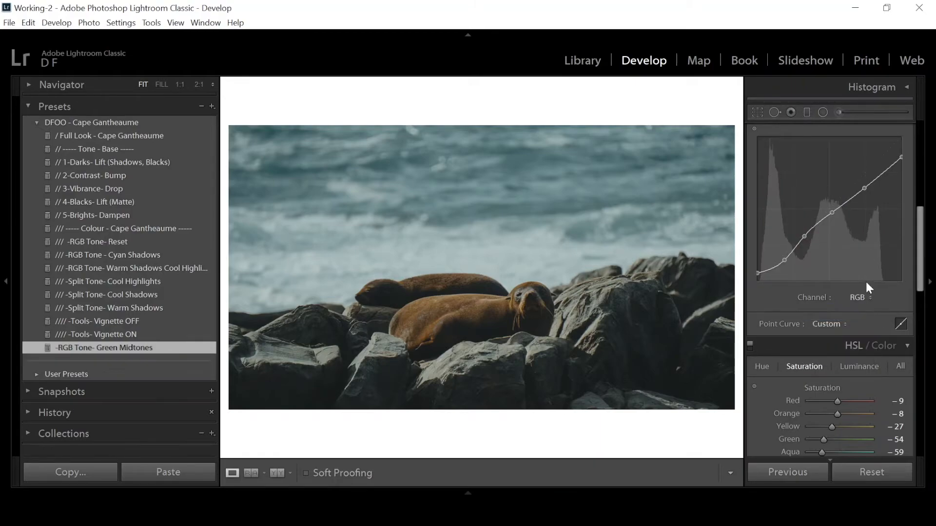
Open the photo of the seal on the grass and apply the / Full Look - Cape Gantheaume preset.
scroll(815, 299, "down", 6)
scroll(819, 302, "up", 5)
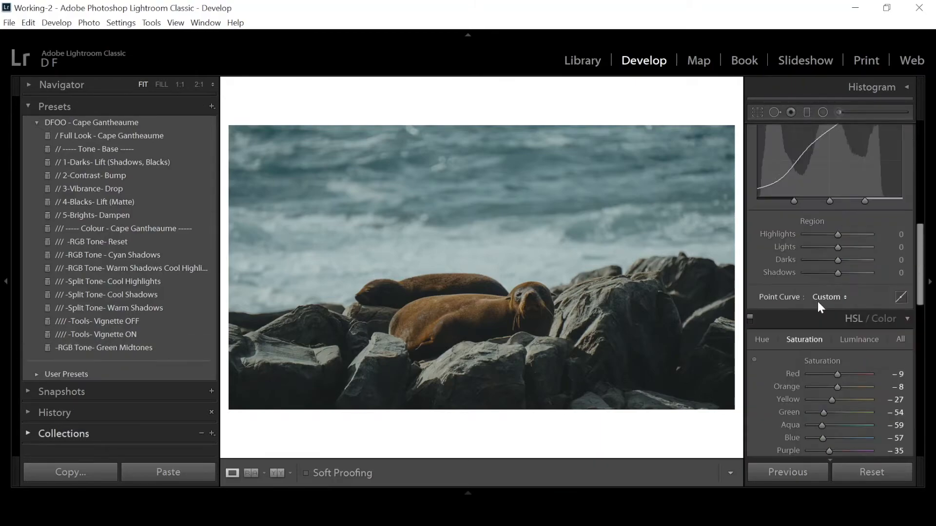
scroll(823, 308, "down", 2)
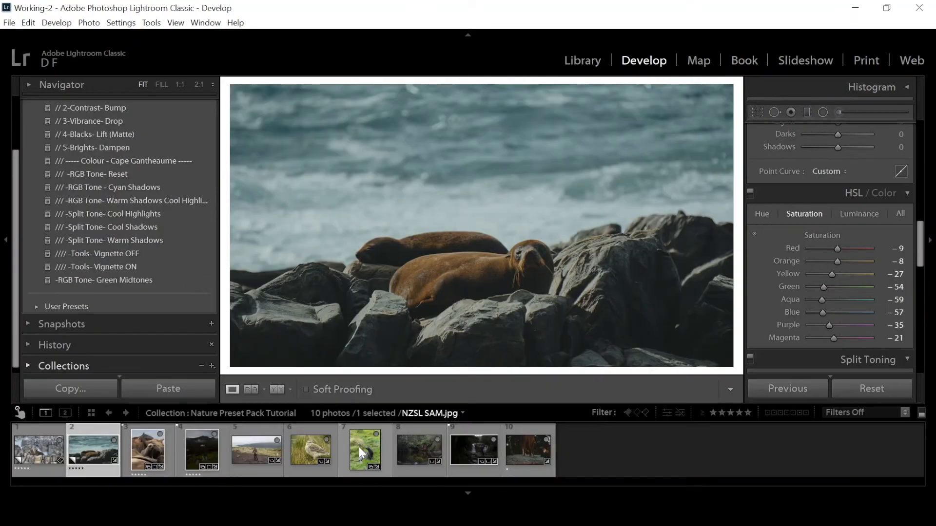
left_click(358, 447)
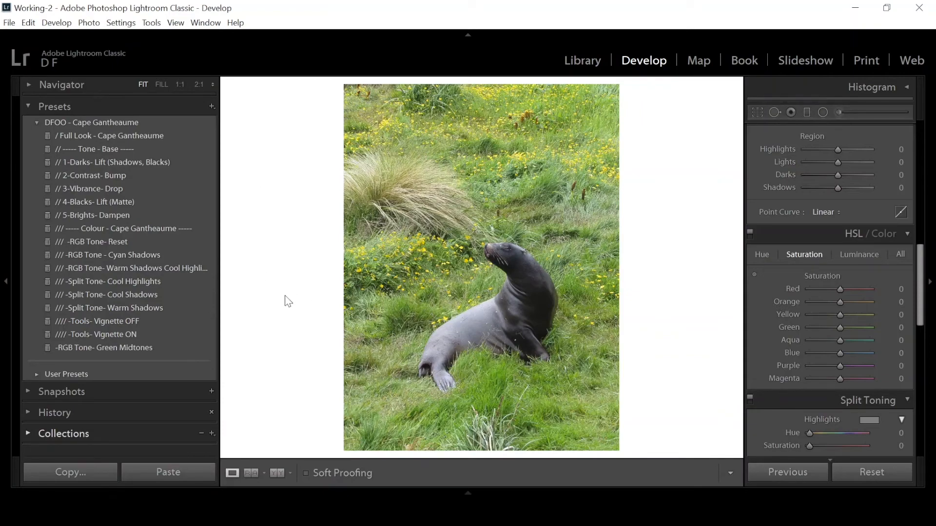
left_click(153, 136)
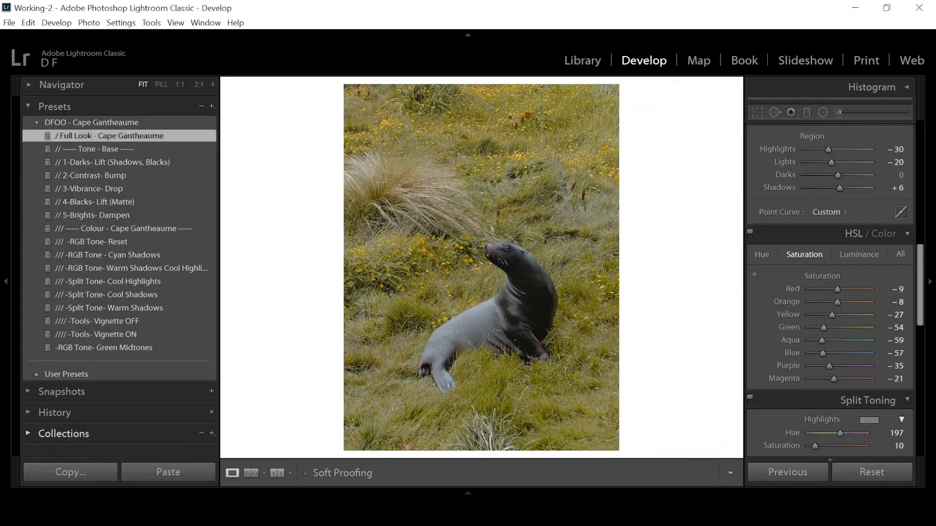
Set the HSL hue of yellow to −95 and of green to −61.
left_click(98, 171)
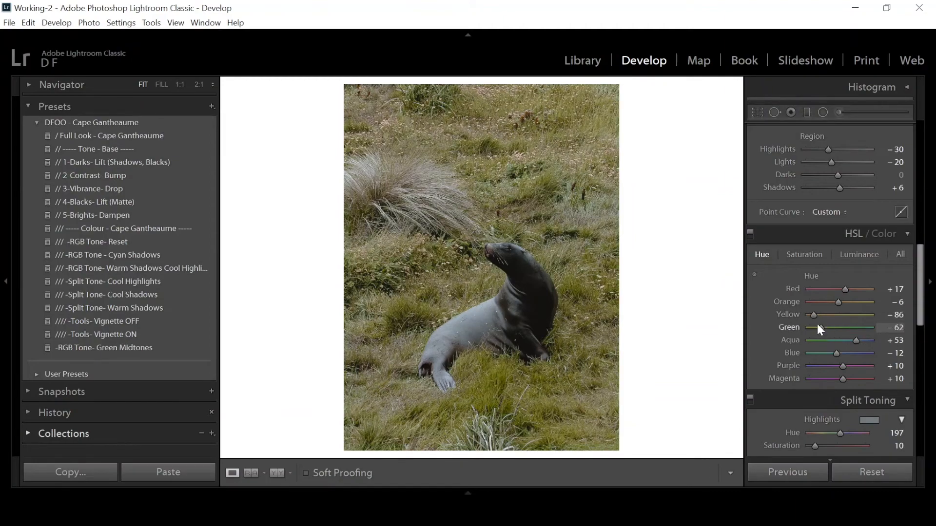
scroll(839, 327, "down", 10)
scroll(835, 380, "up", 10)
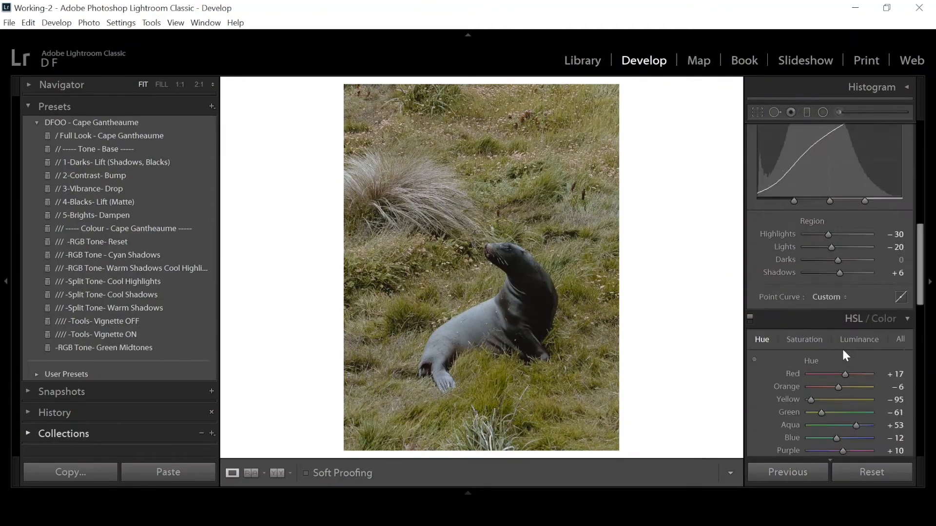
Lower the green luminance in HSL and undo the last Blue Primary hue change in Calibration.
scroll(843, 348, "down", 2)
left_click(859, 255)
left_click_drag(838, 327, 827, 332)
scroll(853, 319, "down", 10)
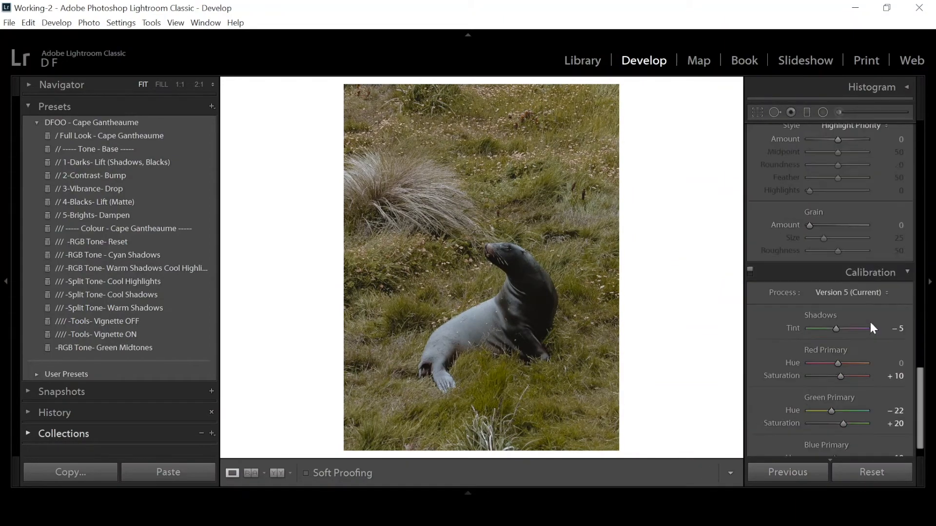
key("ctrl+z")
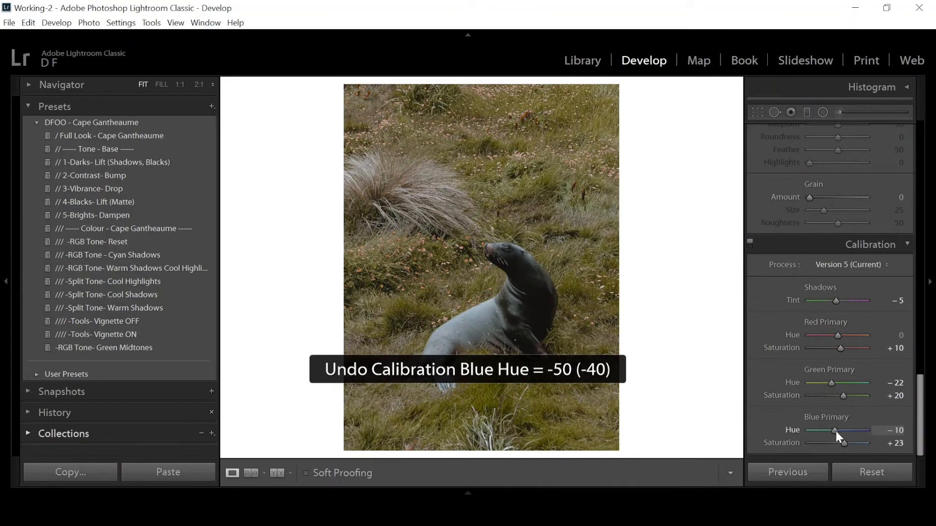
Set exposure to −0.37, contrast to +45 and Blue Primary hue to −22, and lower the HSL saturation of yellow.
scroll(848, 380, "up", 15)
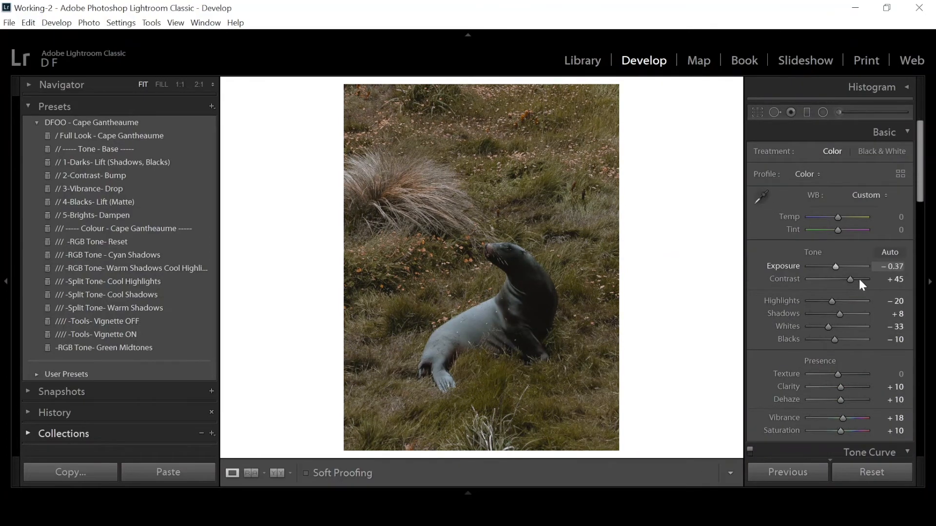
scroll(859, 277, "down", 8)
left_click(804, 255)
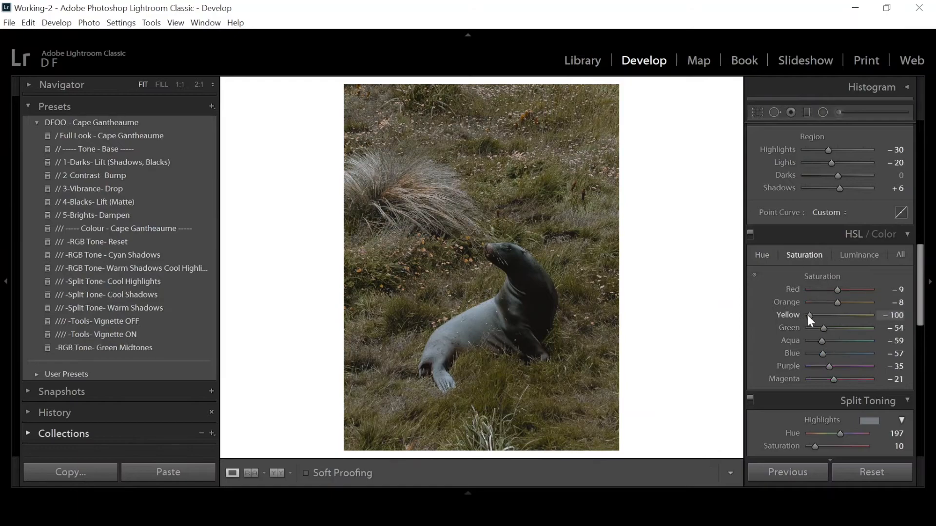
mouse_move(828, 328)
left_mouse_down()
mouse_move(807, 327)
mouse_move(820, 317)
left_mouse_up()
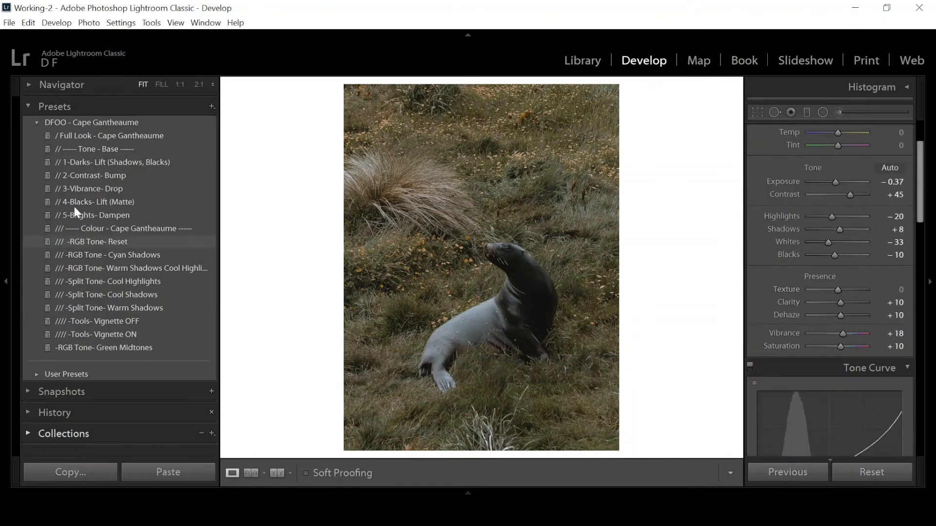
Apply the // 4-Blacks- Lift (Matte) preset, try a different Blacks value, and set the tone curve's Darks to −8.
left_click(76, 202)
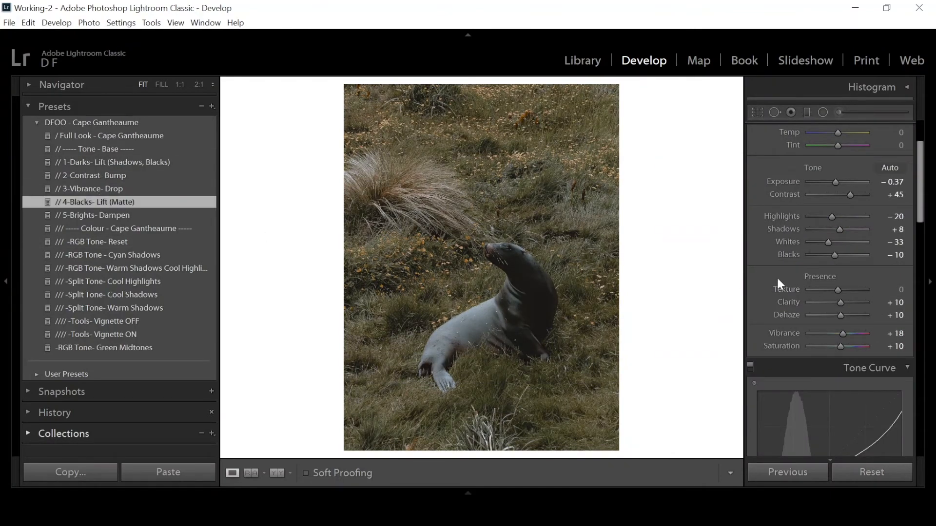
left_click_drag(832, 254, 839, 257)
key("ctrl+z")
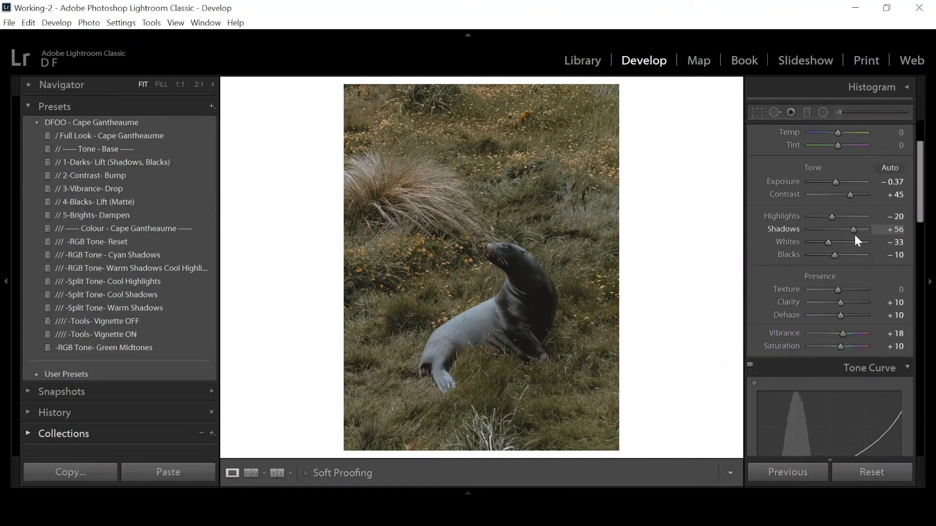
scroll(855, 235, "down", 5)
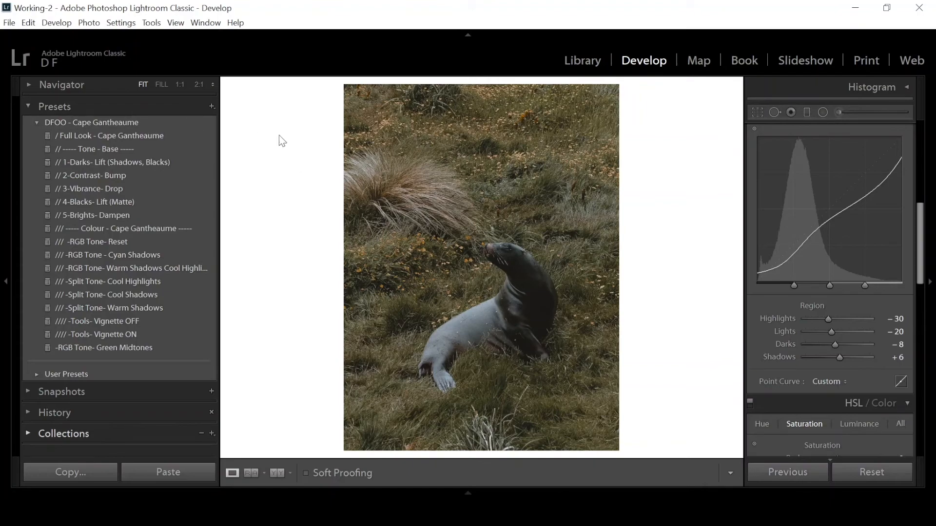
Start a new develop preset that includes Color, Split Toning and Calibration, and exclude Tone Curve.
left_click(211, 109)
left_click(256, 121)
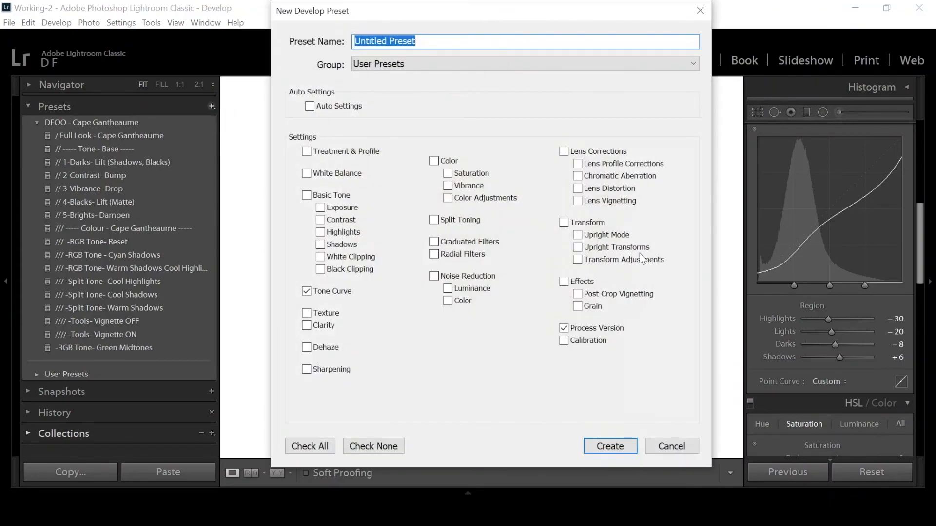
left_click(442, 163)
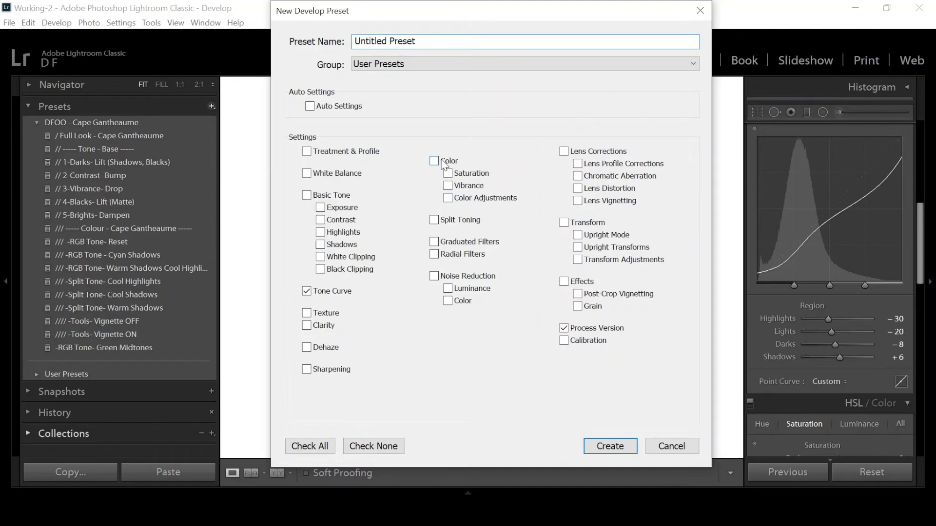
left_click(457, 220)
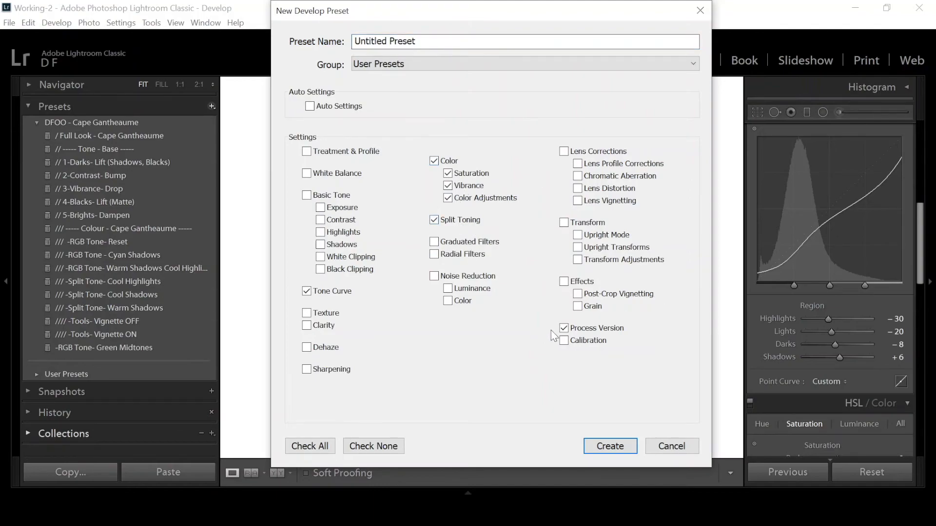
left_click(577, 344)
left_click(308, 292)
Assign the new preset to the DFOO - Cape Gantheaume group, name it Moody Greens and create it.
left_click(404, 65)
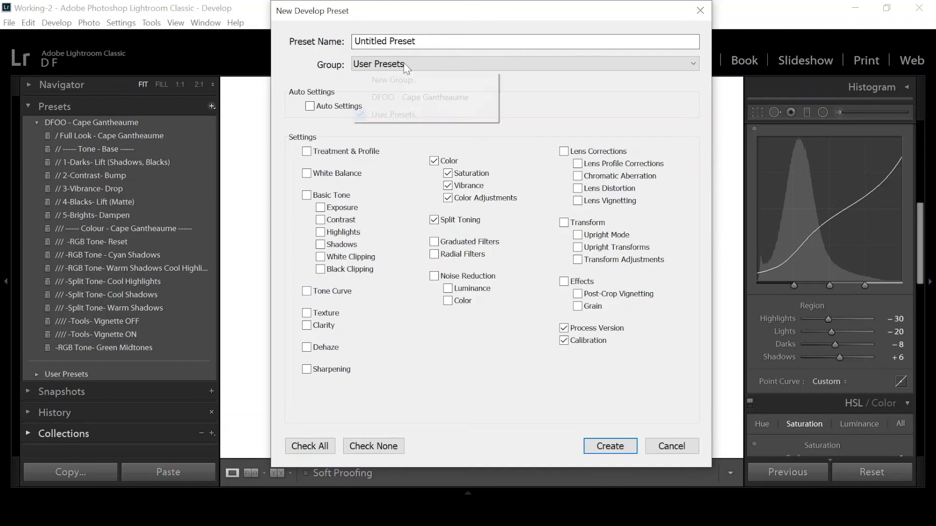
left_click(410, 97)
triple_click(400, 41)
type("M")
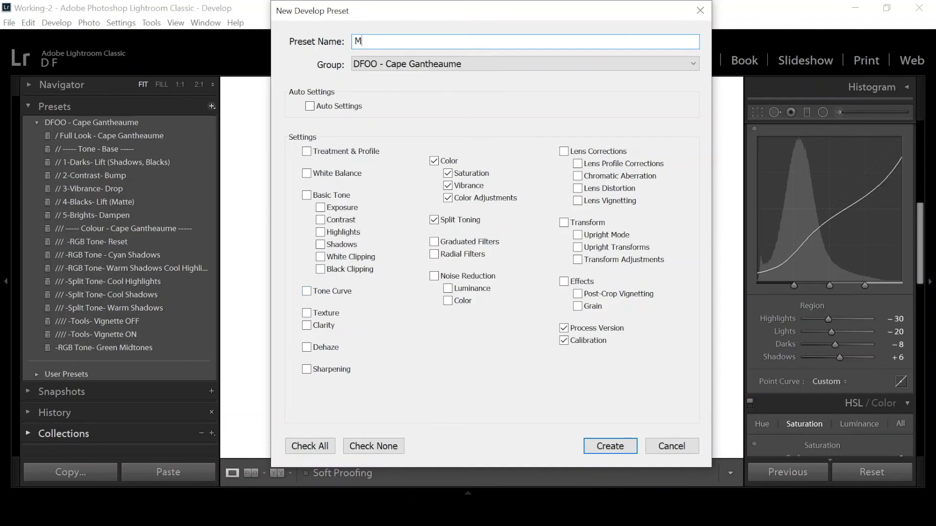
type("oody Greens")
key("Return")
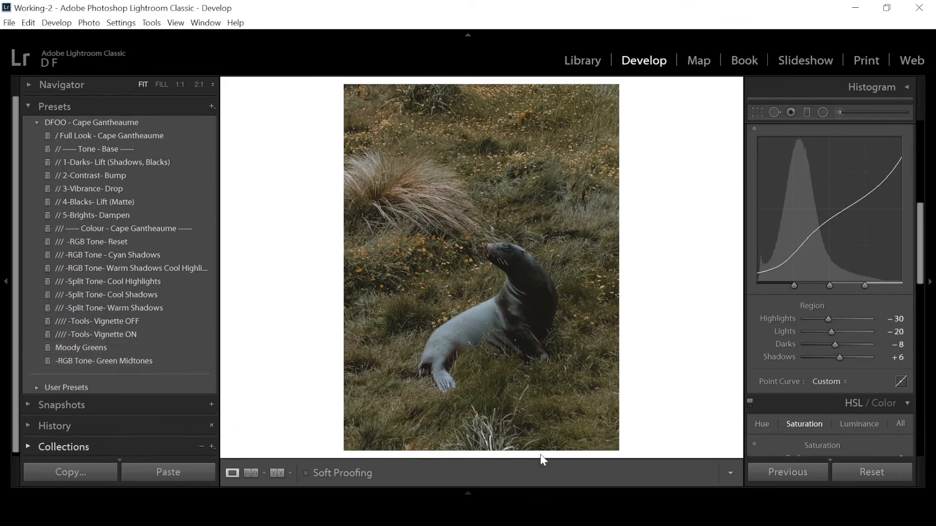
Open the photo of the forest stream with ferns and apply the / Full Look - Cape Gantheaume preset followed by Moody Greens.
left_click(468, 494)
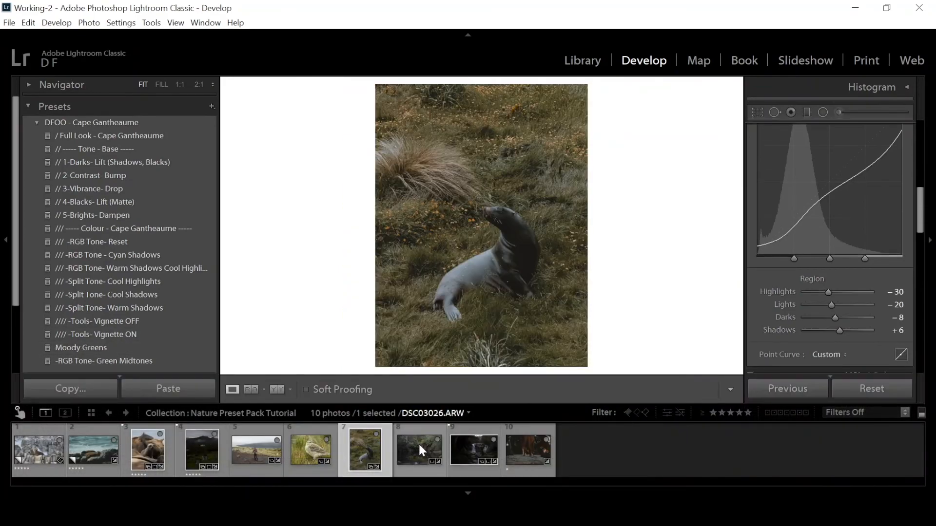
left_click(418, 444)
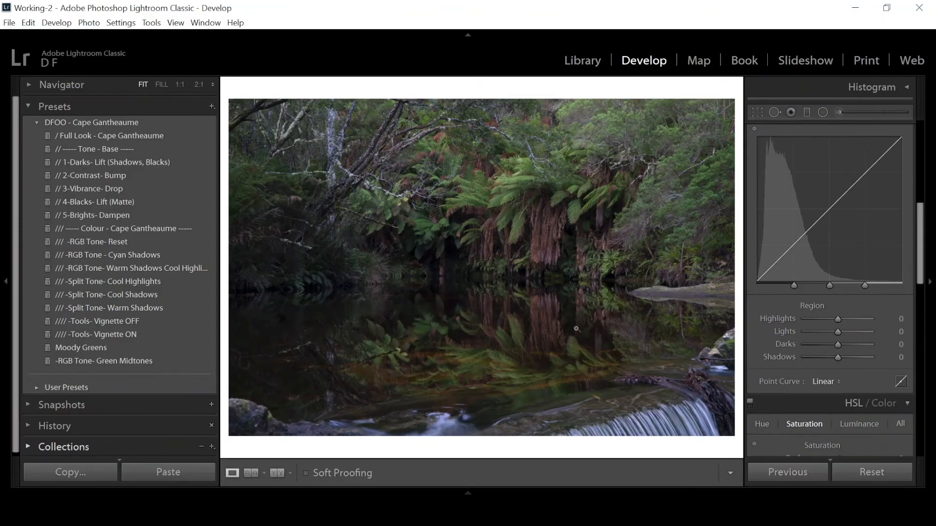
left_click(165, 139)
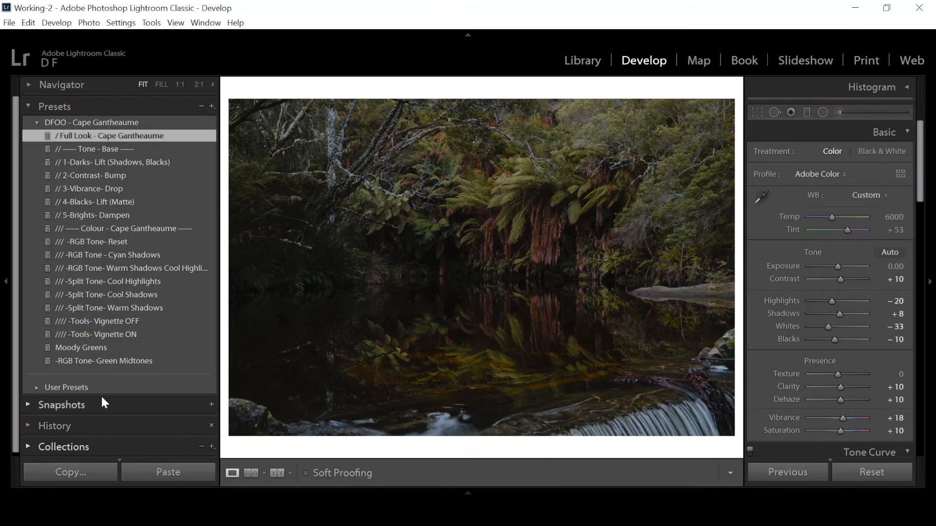
left_click(98, 349)
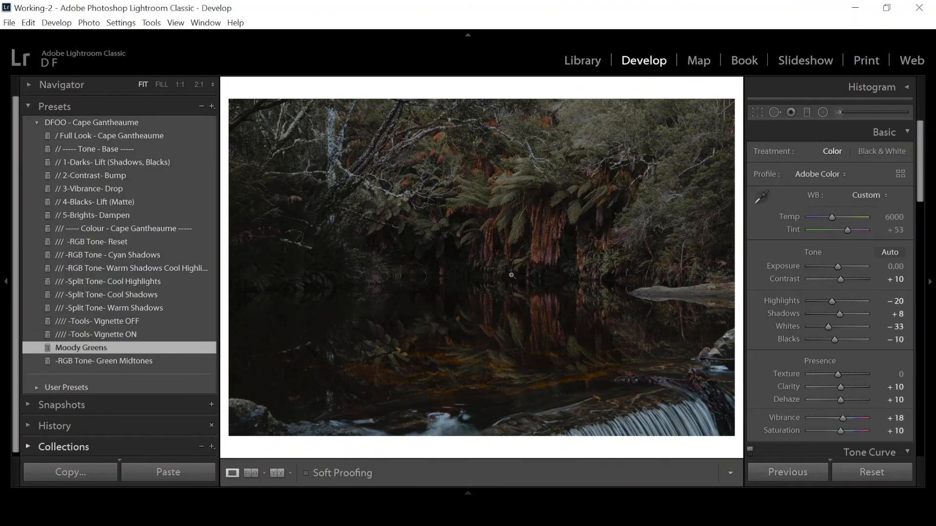